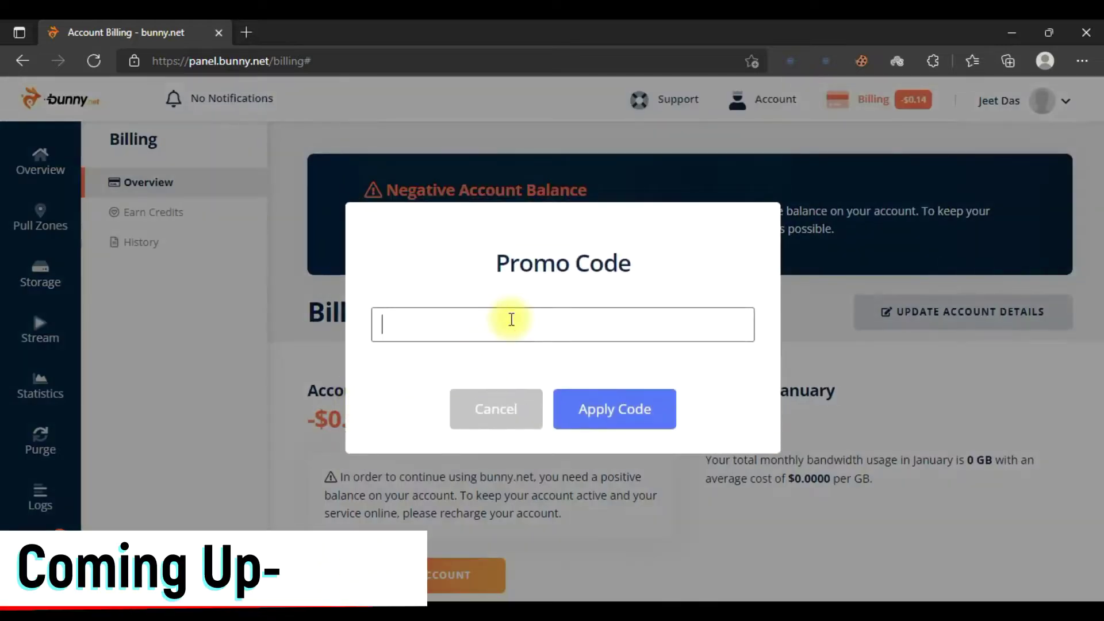
{"action": "type", "text": "BSTREVIEW"}
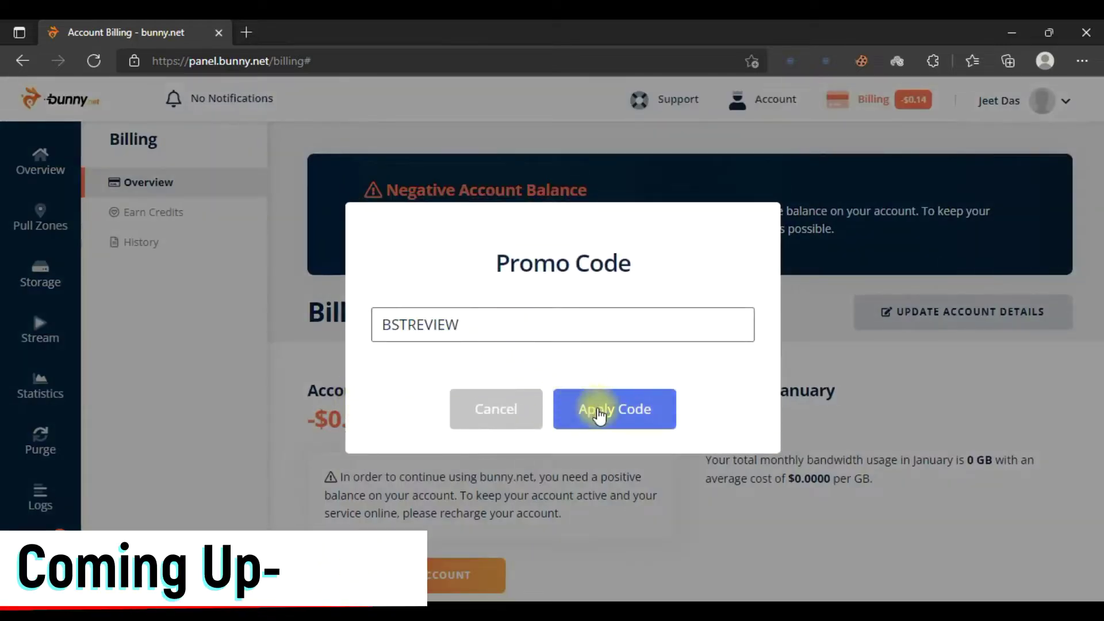
Enter the BSTREVIEW promo code, apply it for a $5 credit, and dismiss the success message
{"action": "left_click", "coordinate": [500, 316]}
{"action": "left_click_drag", "start_coordinate": [496, 320], "coordinate": [380, 324]}
{"action": "left_click", "coordinate": [488, 318]}
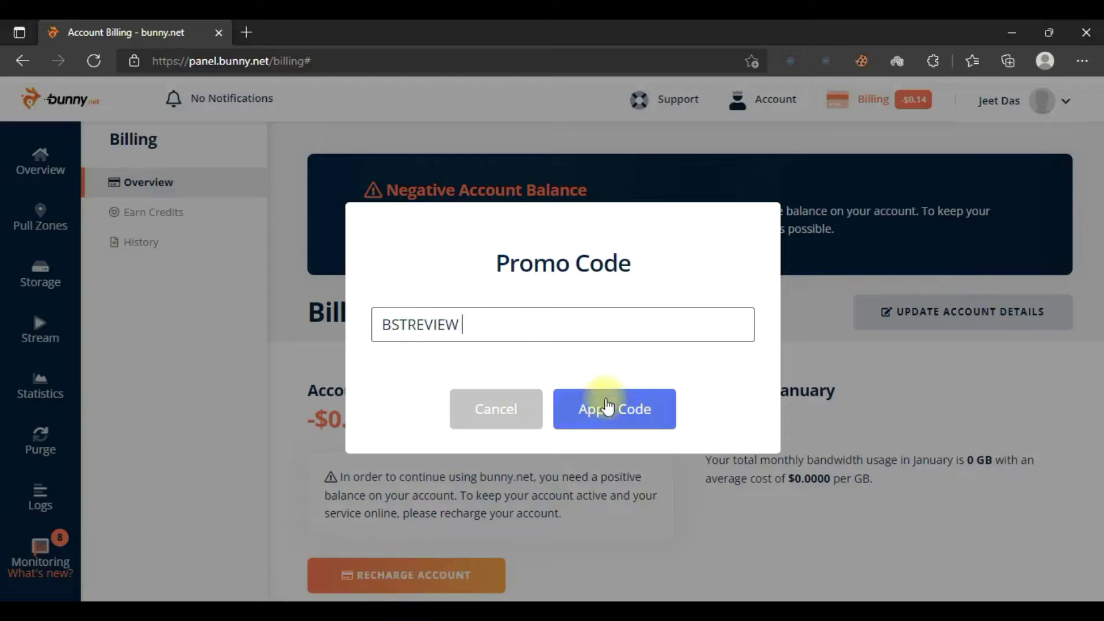
{"action": "left_click", "coordinate": [608, 408]}
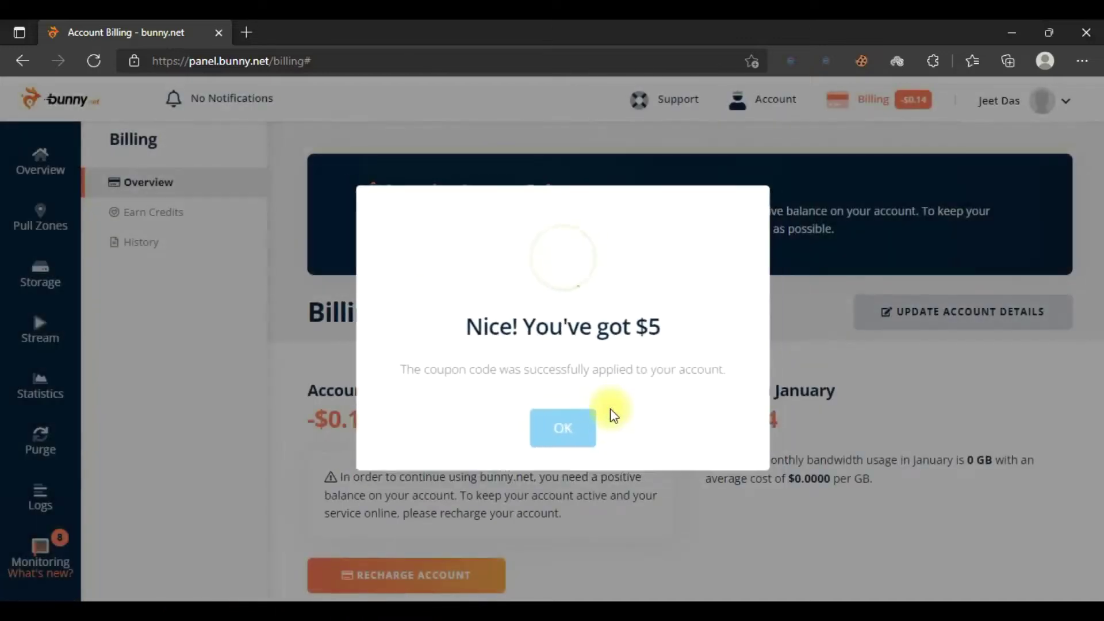
{"action": "left_click", "coordinate": [577, 431]}
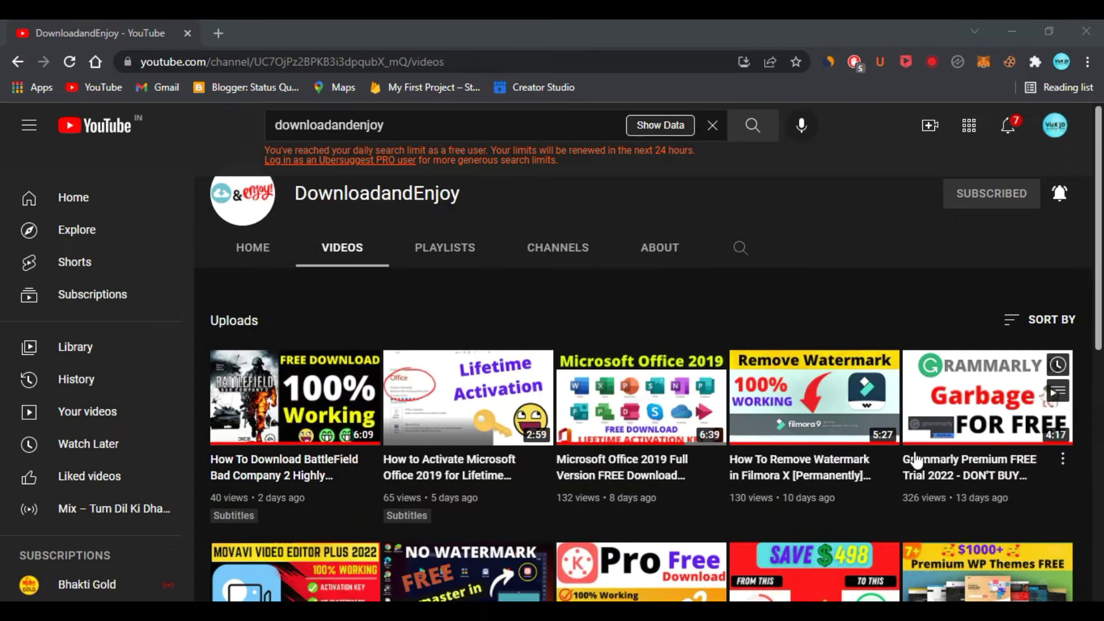
{"action": "scroll", "coordinate": [914, 457], "scroll_direction": "down", "scroll_amount": 3}
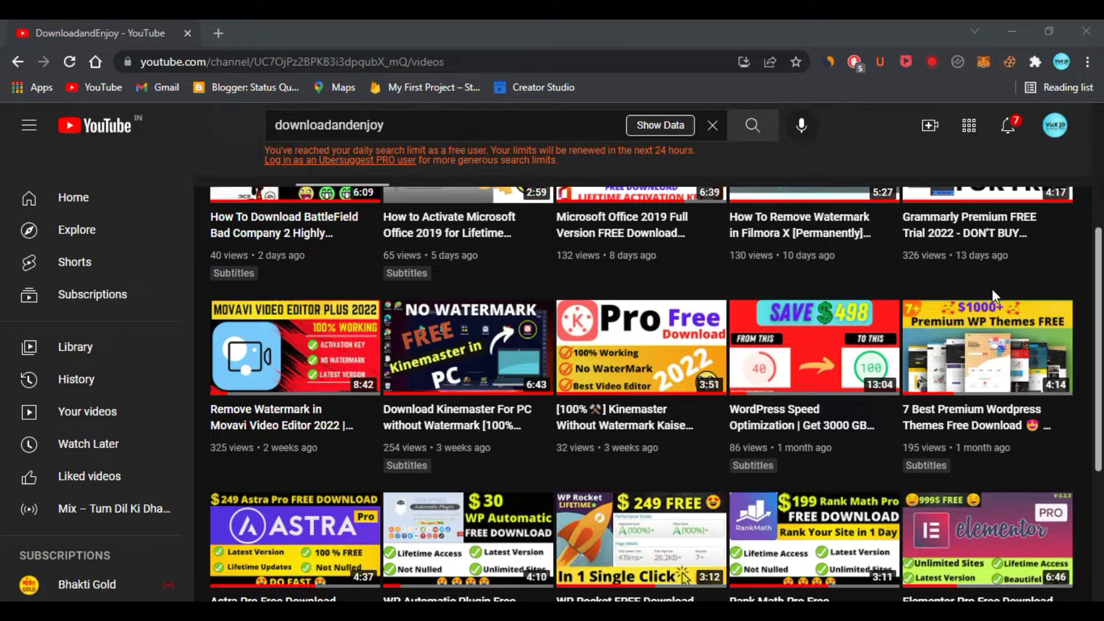
{"action": "mouse_move", "coordinate": [813, 345]}
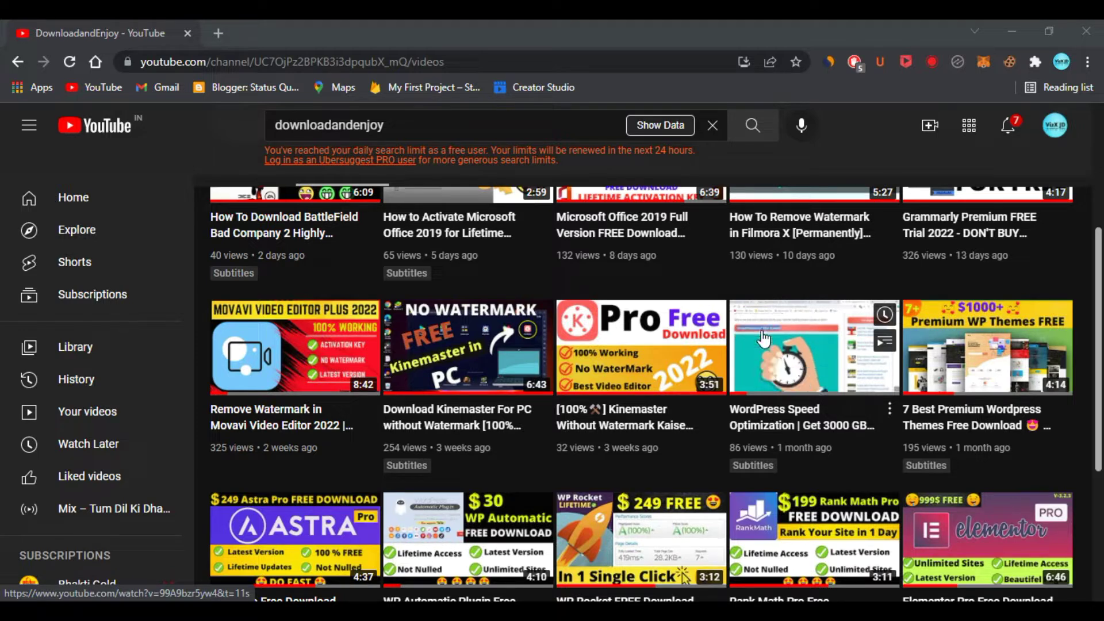
{"action": "scroll", "coordinate": [762, 337], "scroll_direction": "up", "scroll_amount": 3}
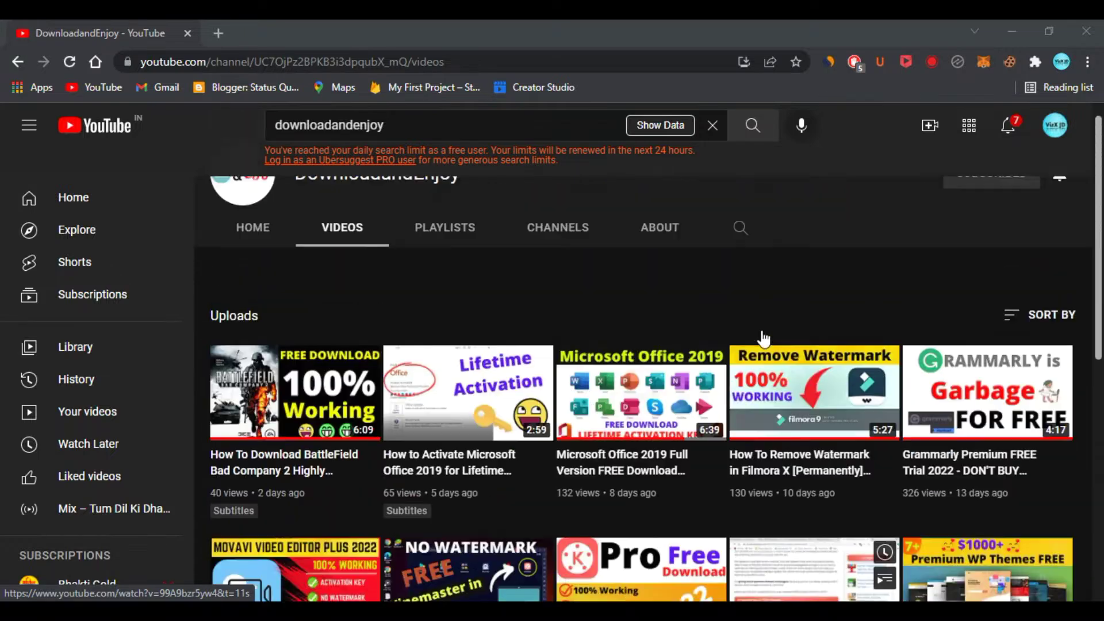
{"action": "scroll", "coordinate": [763, 337], "scroll_direction": "down", "scroll_amount": 6}
{"action": "scroll", "coordinate": [702, 347], "scroll_direction": "up", "scroll_amount": 6}
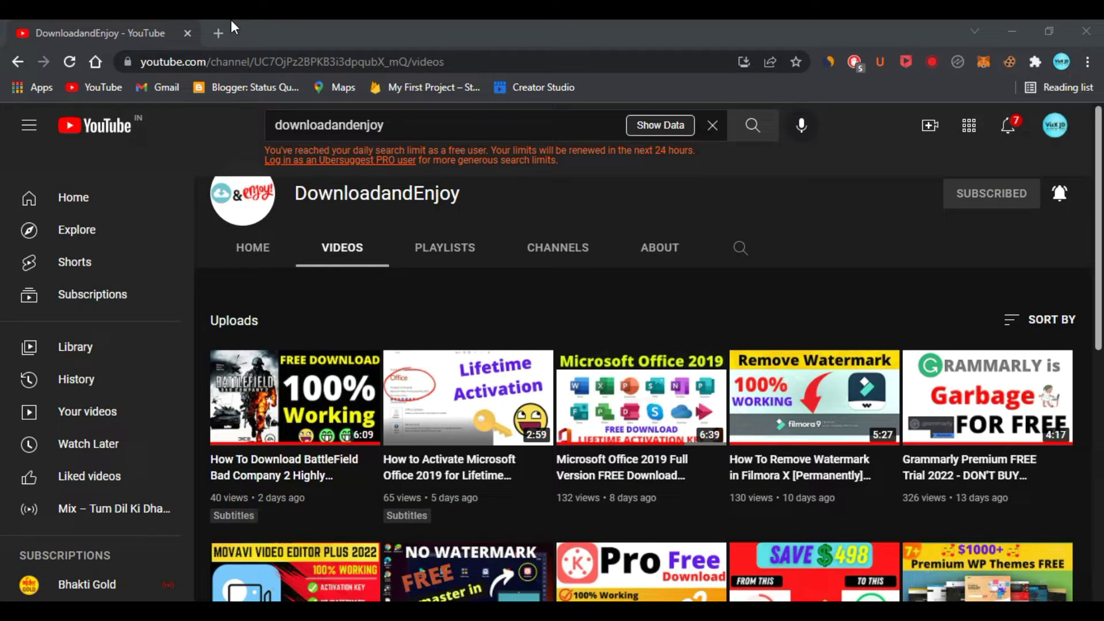
{"action": "key", "text": "ctrl+shift+n"}
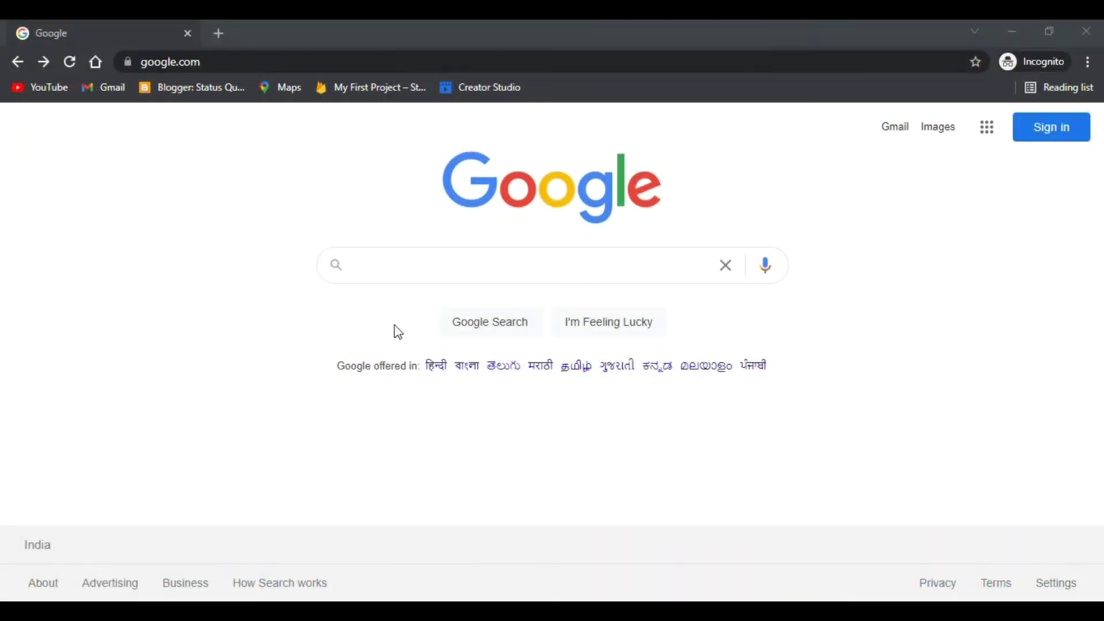
Search Google for 'bunnycdn for free' and open the downloadandenjoy.com Bunny CDN article
{"action": "left_click", "coordinate": [425, 255]}
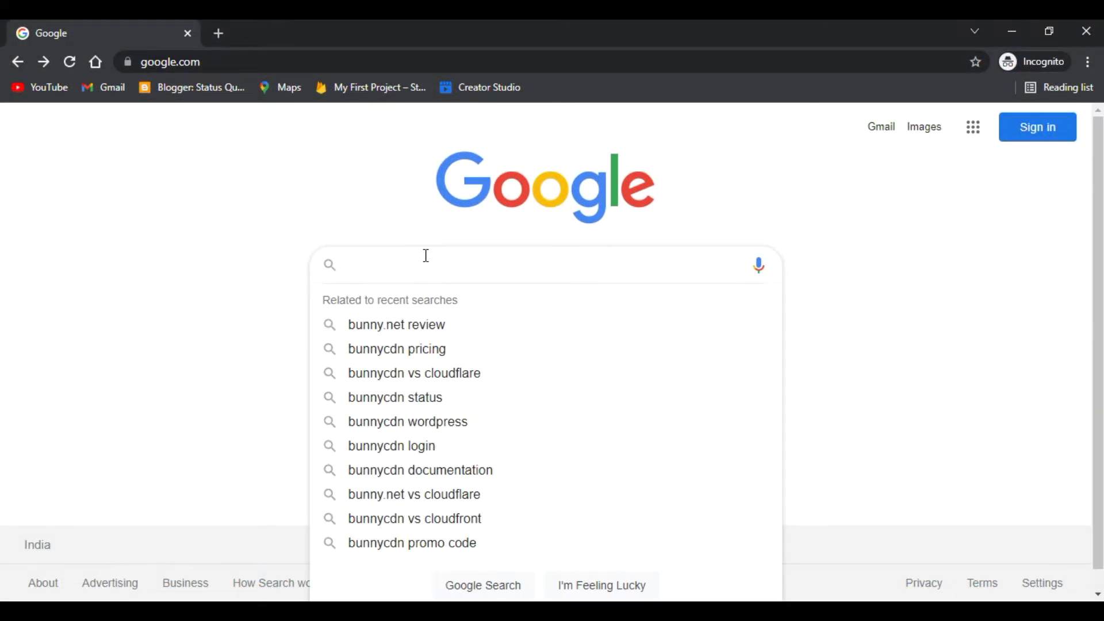
{"action": "type", "text": "bunny"}
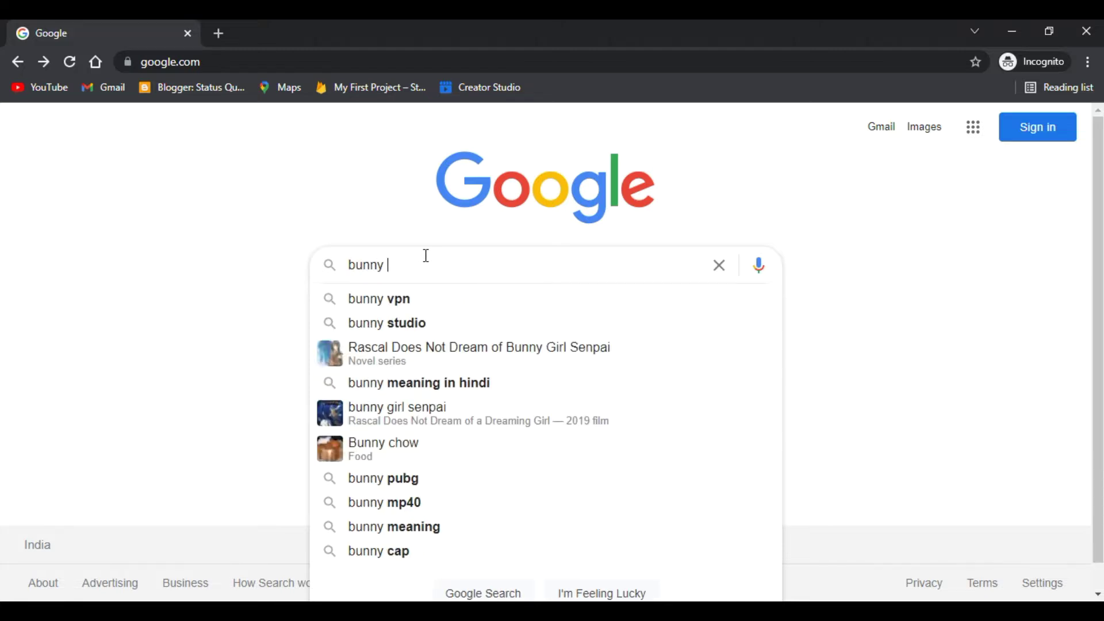
{"action": "type", "text": "cdn"}
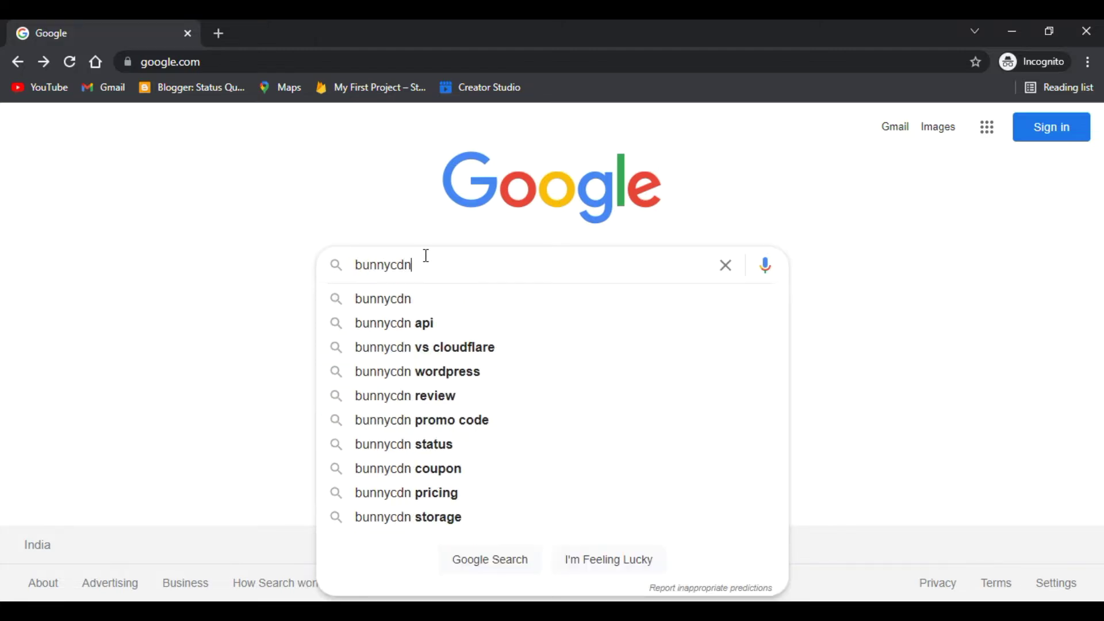
{"action": "type", "text": " for free"}
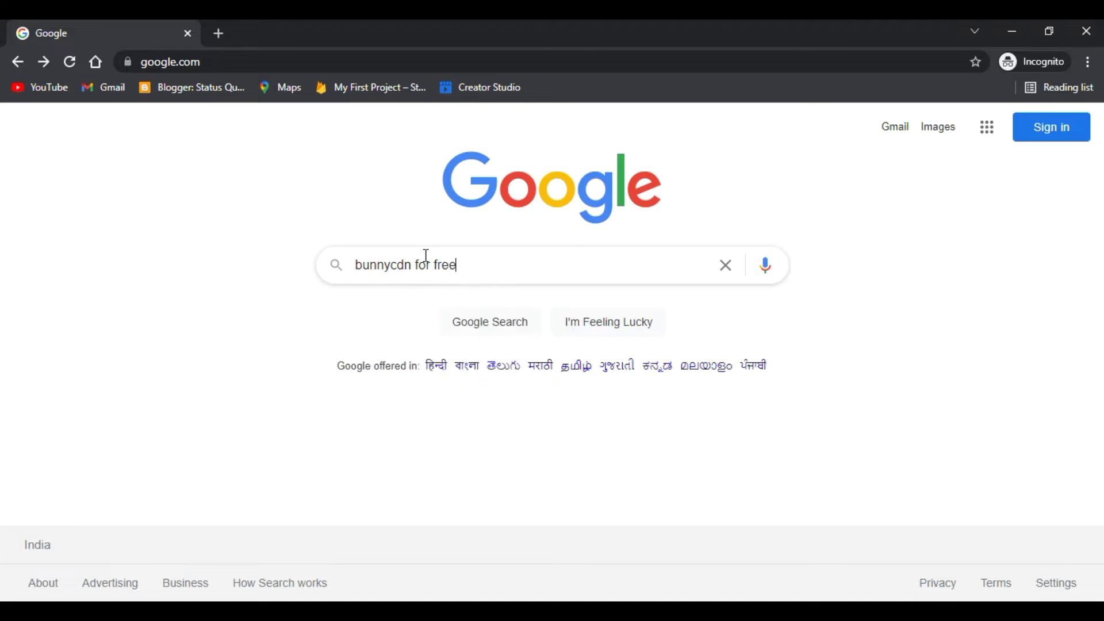
{"action": "key", "text": "Return"}
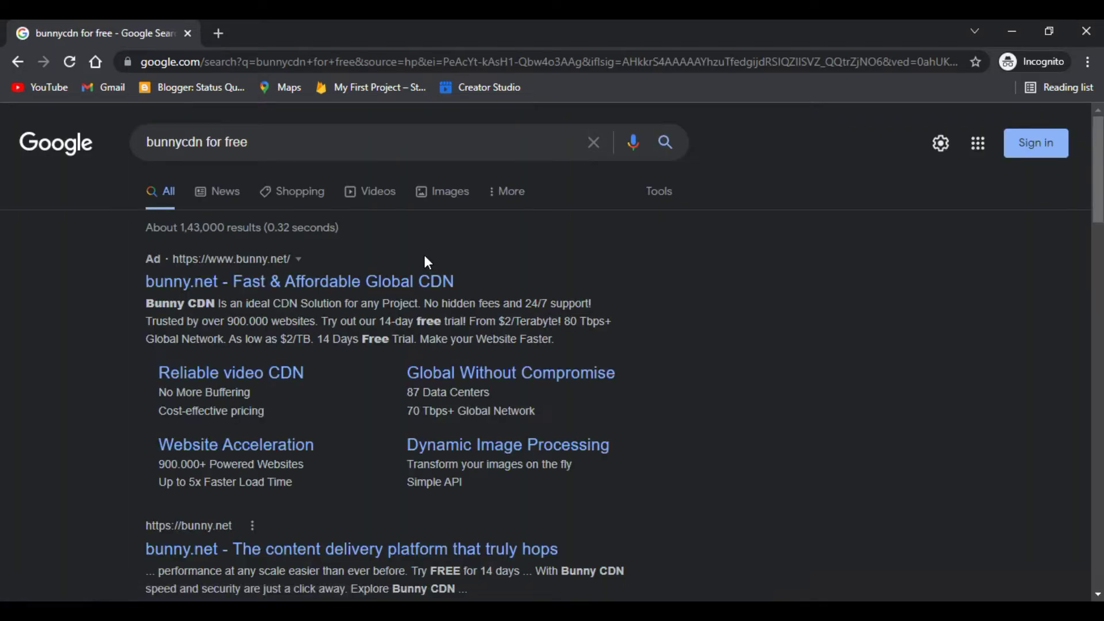
{"action": "scroll", "coordinate": [425, 254], "scroll_direction": "down", "scroll_amount": 2}
{"action": "scroll", "coordinate": [425, 254], "scroll_direction": "down", "scroll_amount": 3}
{"action": "scroll", "coordinate": [427, 256], "scroll_direction": "down", "scroll_amount": 3}
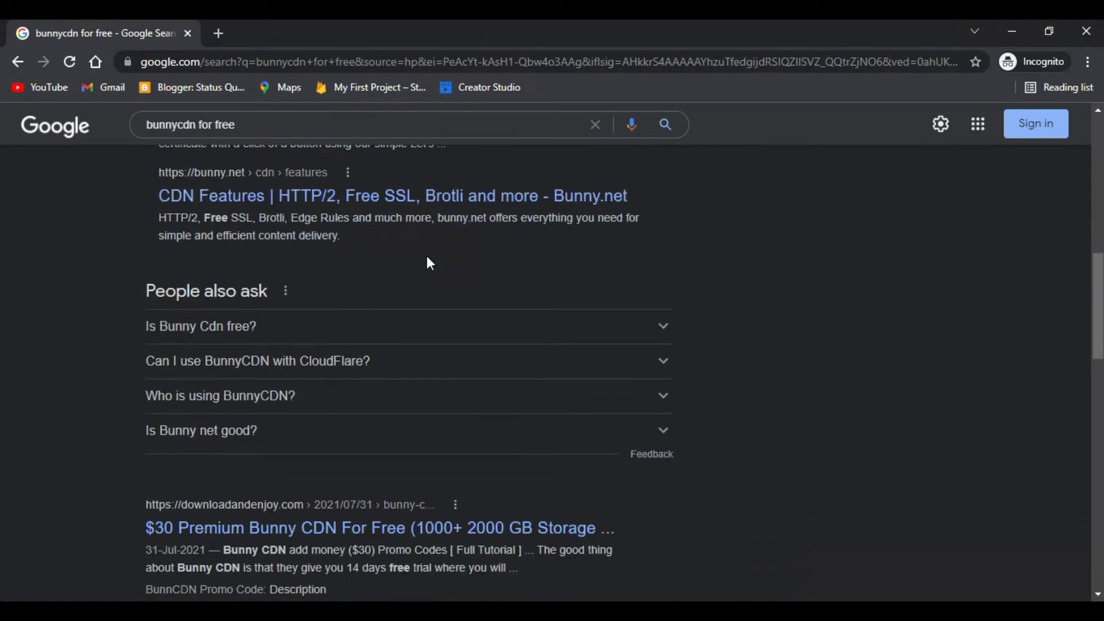
{"action": "scroll", "coordinate": [426, 262], "scroll_direction": "down", "scroll_amount": 2}
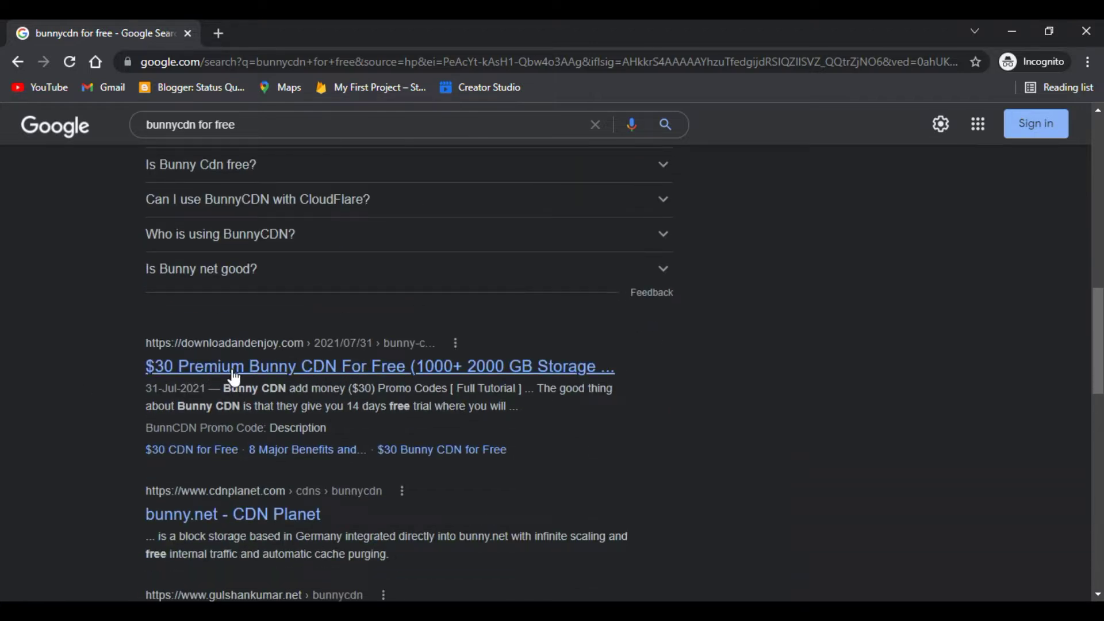
{"action": "left_click", "coordinate": [529, 377]}
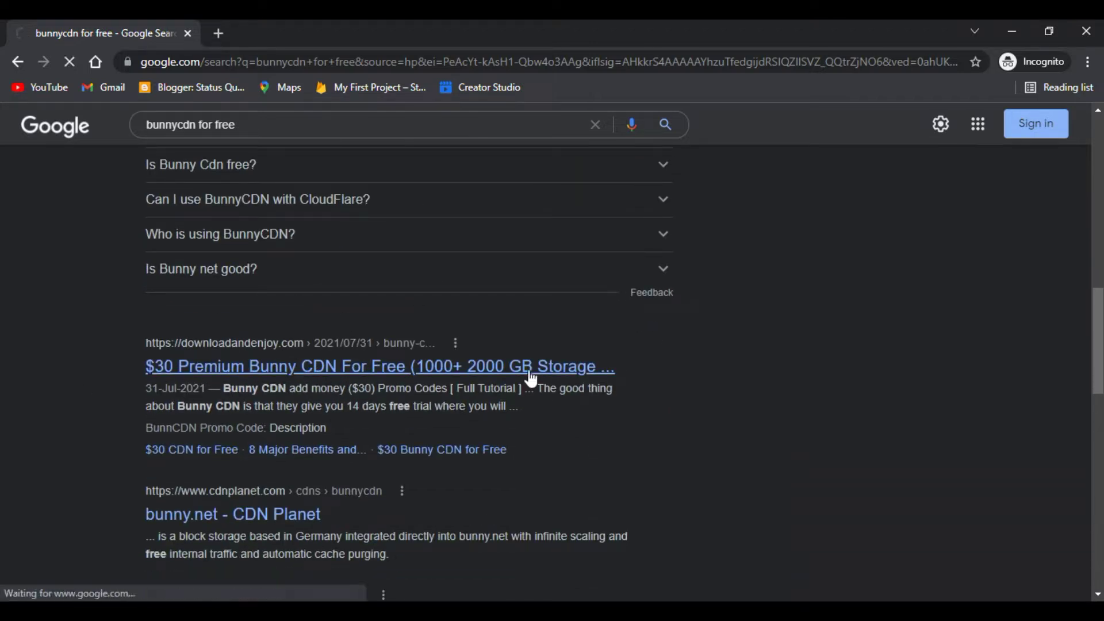
{"action": "scroll", "coordinate": [528, 377], "scroll_direction": "down", "scroll_amount": 4}
{"action": "scroll", "coordinate": [529, 380], "scroll_direction": "down", "scroll_amount": 4}
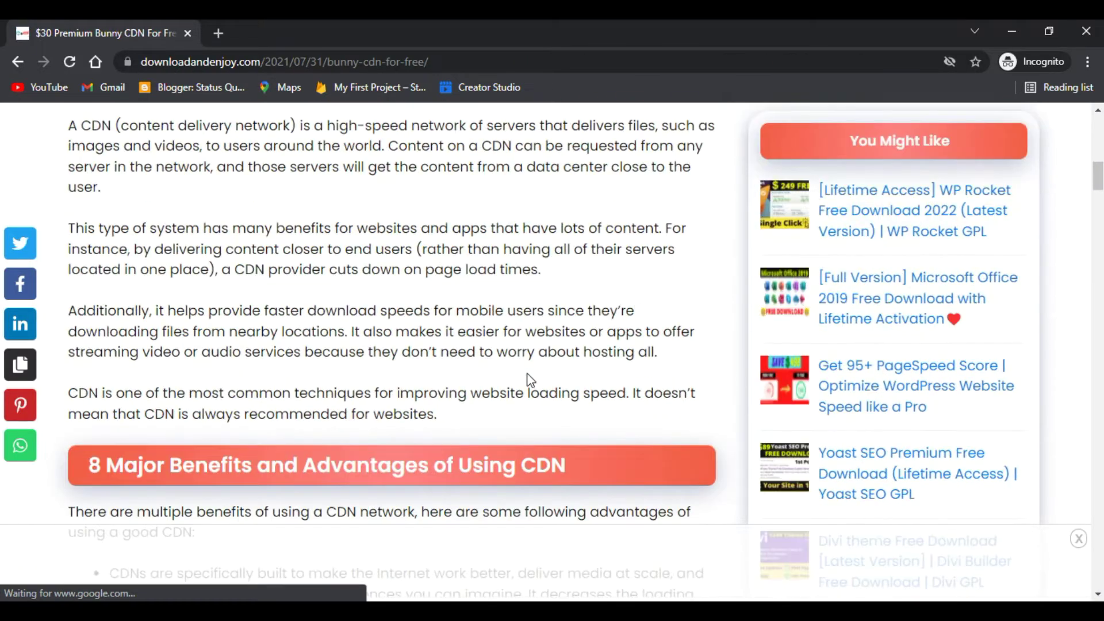
{"action": "scroll", "coordinate": [528, 378], "scroll_direction": "down", "scroll_amount": 2}
{"action": "scroll", "coordinate": [528, 378], "scroll_direction": "down", "scroll_amount": 2}
{"action": "scroll", "coordinate": [529, 378], "scroll_direction": "up", "scroll_amount": 7}
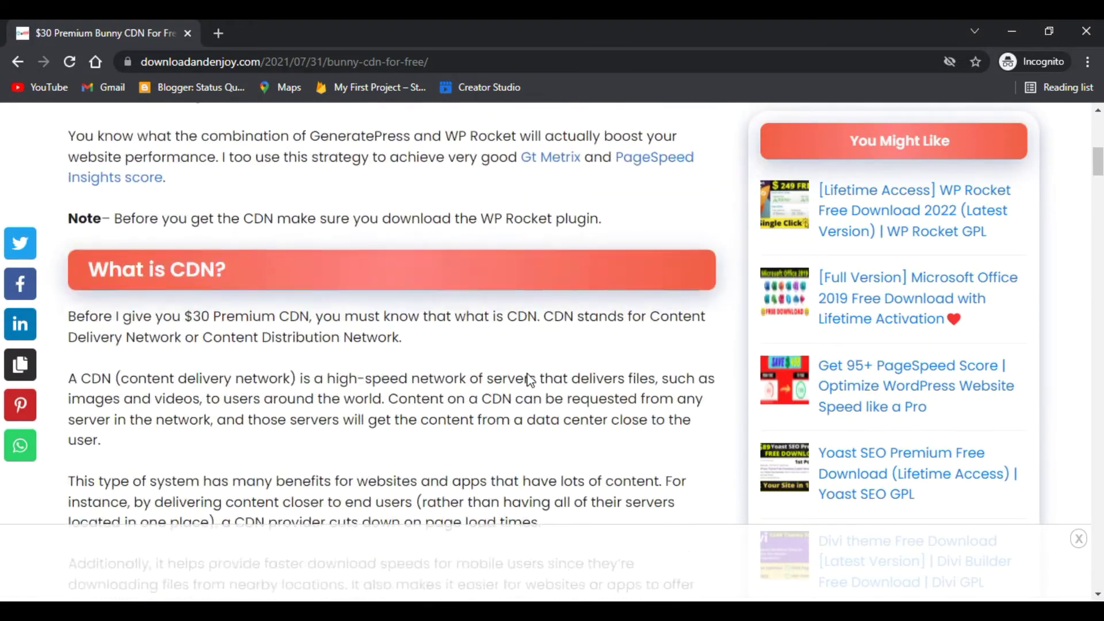
{"action": "scroll", "coordinate": [529, 377], "scroll_direction": "up", "scroll_amount": 6}
{"action": "scroll", "coordinate": [528, 378], "scroll_direction": "down", "scroll_amount": 5}
{"action": "scroll", "coordinate": [529, 378], "scroll_direction": "down", "scroll_amount": 2}
{"action": "scroll", "coordinate": [529, 378], "scroll_direction": "down", "scroll_amount": 1}
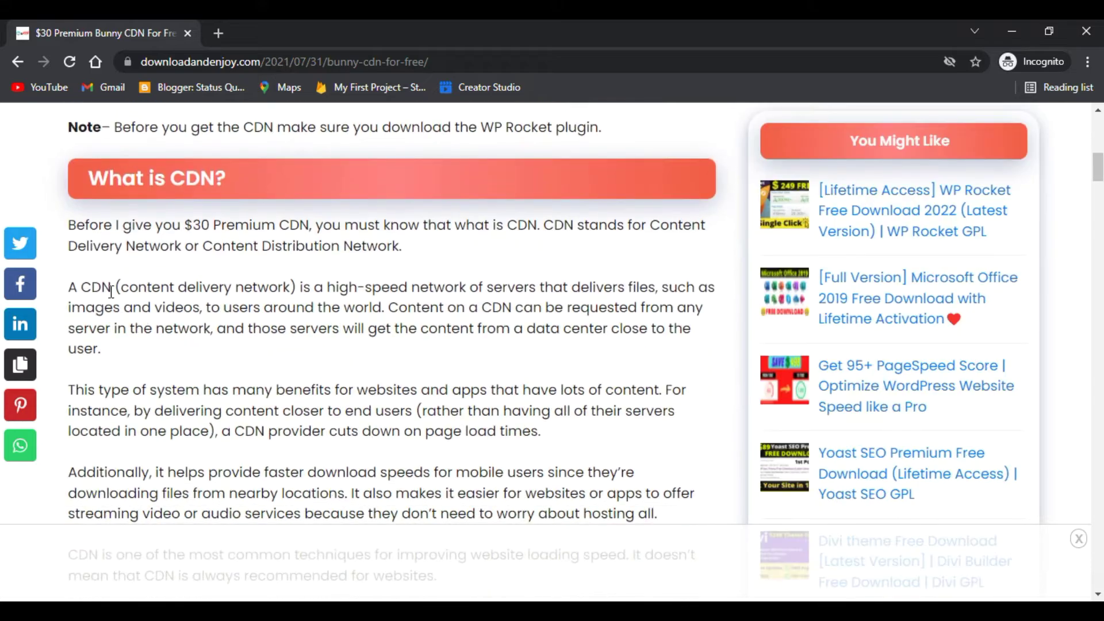
{"action": "left_click_drag", "start_coordinate": [86, 244], "coordinate": [348, 224]}
Follow the article's Step 1 Click Here link to open the bunny.net homepage
{"action": "left_click", "coordinate": [397, 246]}
{"action": "scroll", "coordinate": [413, 280], "scroll_direction": "down", "scroll_amount": 3}
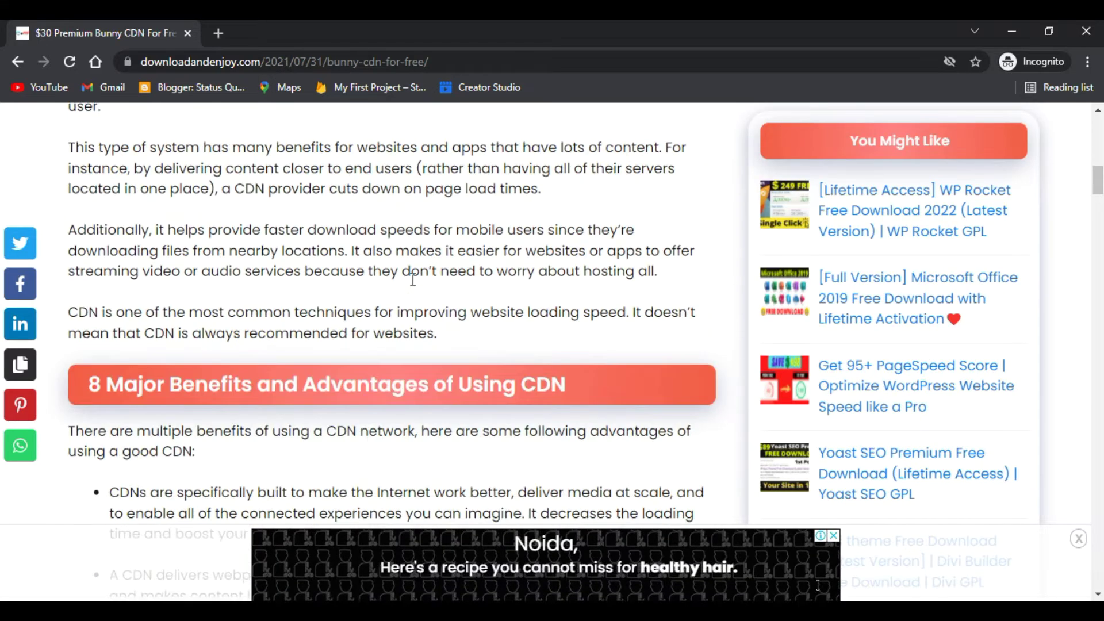
{"action": "scroll", "coordinate": [413, 281], "scroll_direction": "down", "scroll_amount": 3}
{"action": "scroll", "coordinate": [412, 280], "scroll_direction": "down", "scroll_amount": 3}
{"action": "scroll", "coordinate": [413, 281], "scroll_direction": "down", "scroll_amount": 3}
{"action": "scroll", "coordinate": [413, 286], "scroll_direction": "down", "scroll_amount": 1}
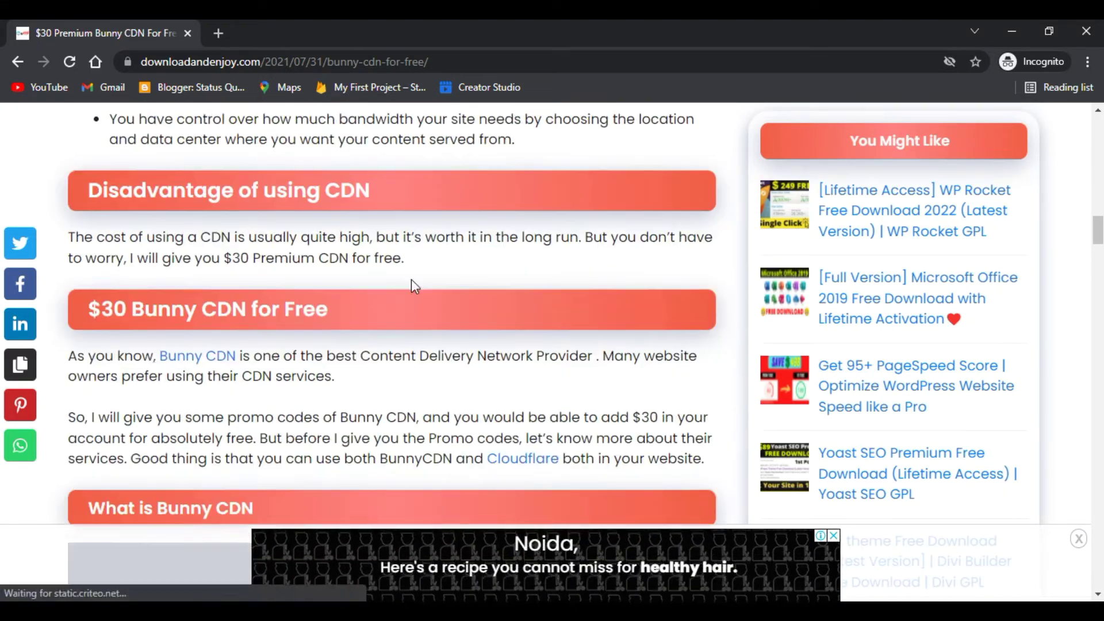
{"action": "scroll", "coordinate": [412, 285], "scroll_direction": "down", "scroll_amount": 3}
{"action": "scroll", "coordinate": [413, 284], "scroll_direction": "down", "scroll_amount": 3}
{"action": "scroll", "coordinate": [412, 284], "scroll_direction": "down", "scroll_amount": 3}
{"action": "scroll", "coordinate": [412, 280], "scroll_direction": "down", "scroll_amount": 4}
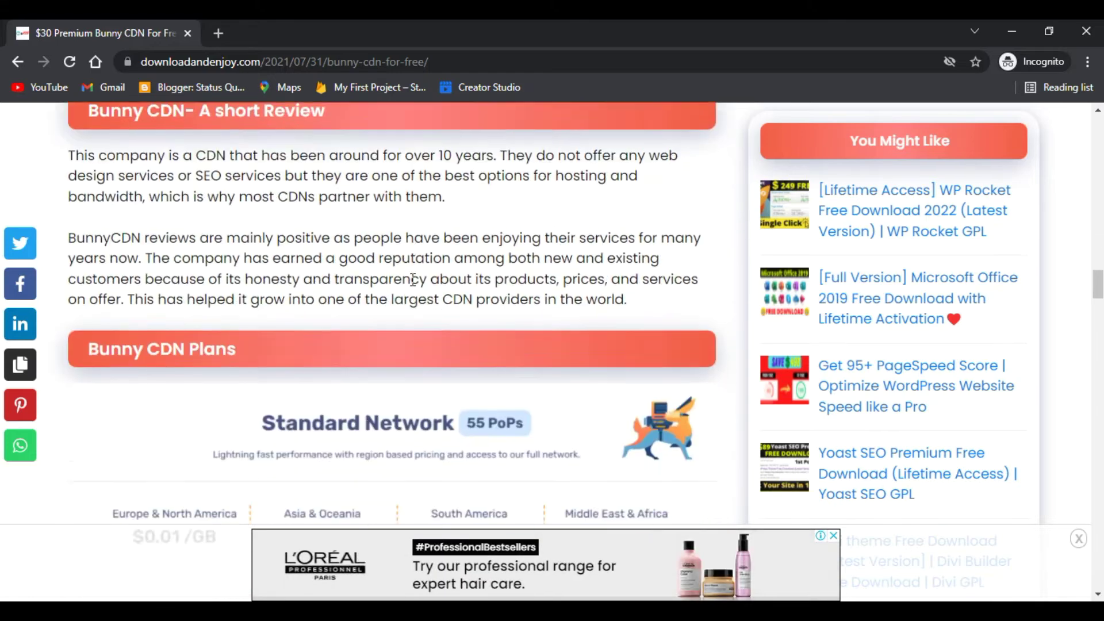
{"action": "scroll", "coordinate": [412, 280], "scroll_direction": "down", "scroll_amount": 3}
{"action": "scroll", "coordinate": [412, 283], "scroll_direction": "down", "scroll_amount": 4}
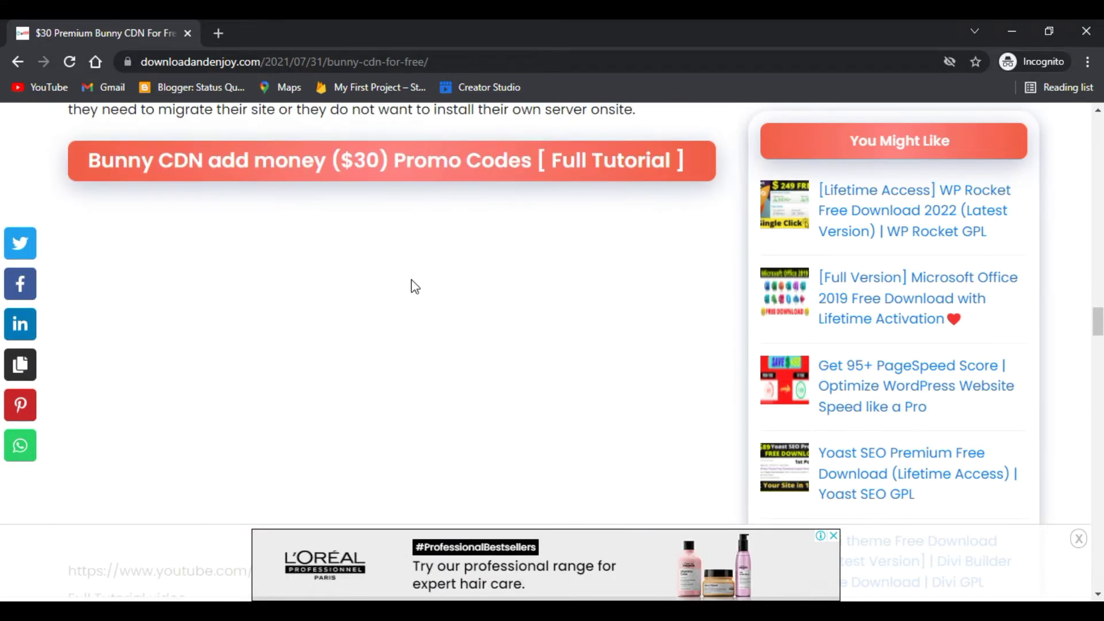
{"action": "scroll", "coordinate": [411, 287], "scroll_direction": "down", "scroll_amount": 3}
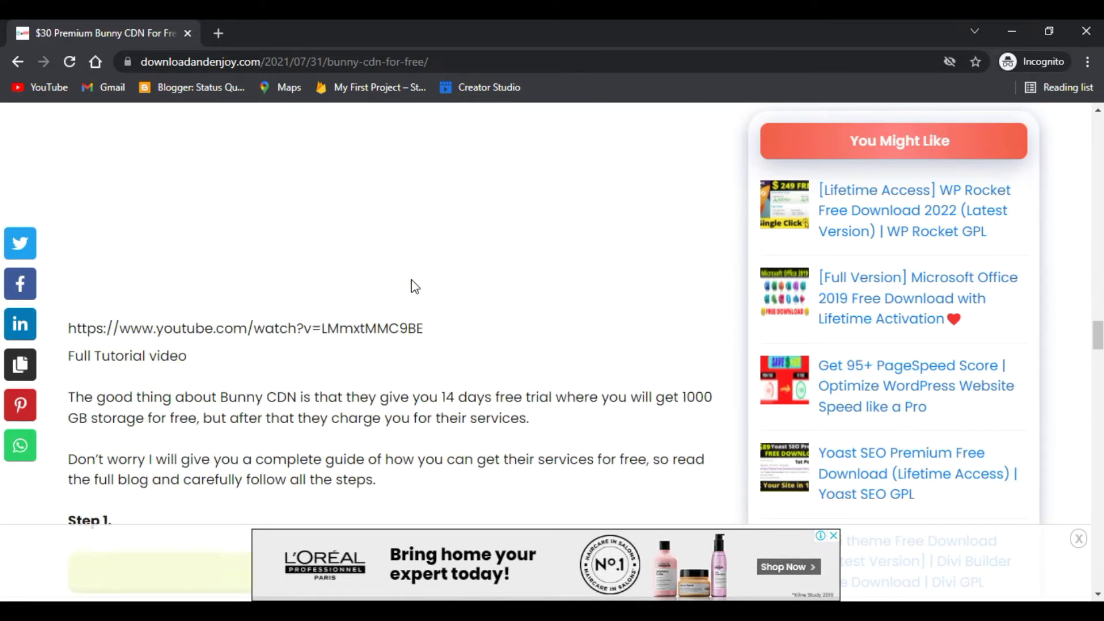
{"action": "scroll", "coordinate": [412, 280], "scroll_direction": "down", "scroll_amount": 1}
{"action": "scroll", "coordinate": [412, 280], "scroll_direction": "down", "scroll_amount": 1}
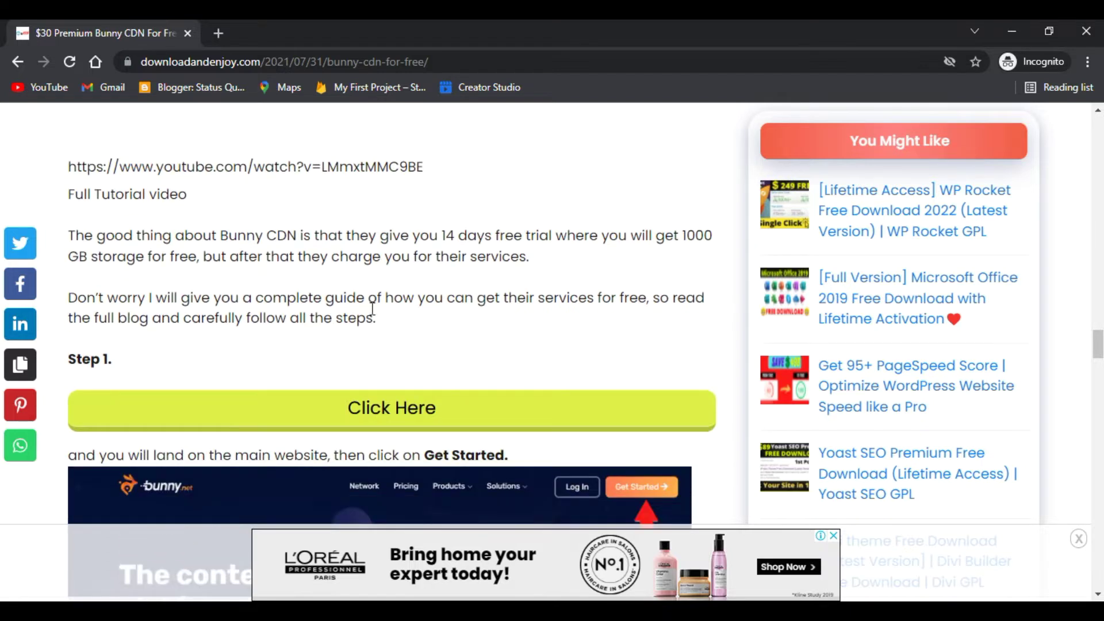
{"action": "scroll", "coordinate": [279, 337], "scroll_direction": "down", "scroll_amount": 2}
{"action": "left_click_drag", "start_coordinate": [79, 197], "coordinate": [301, 219]}
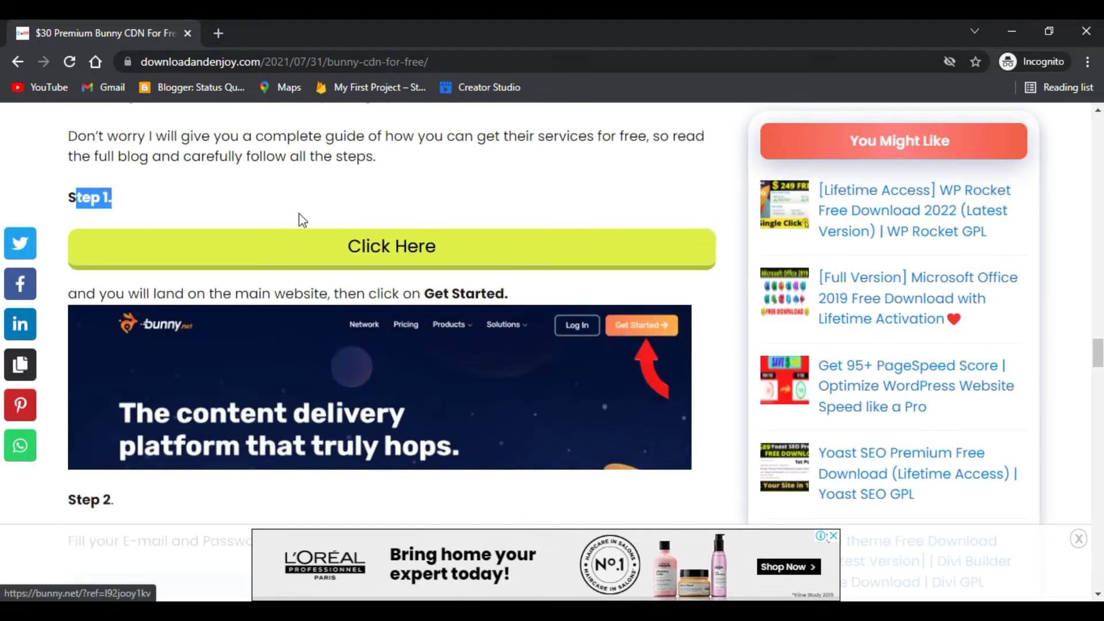
{"action": "left_click", "coordinate": [423, 249]}
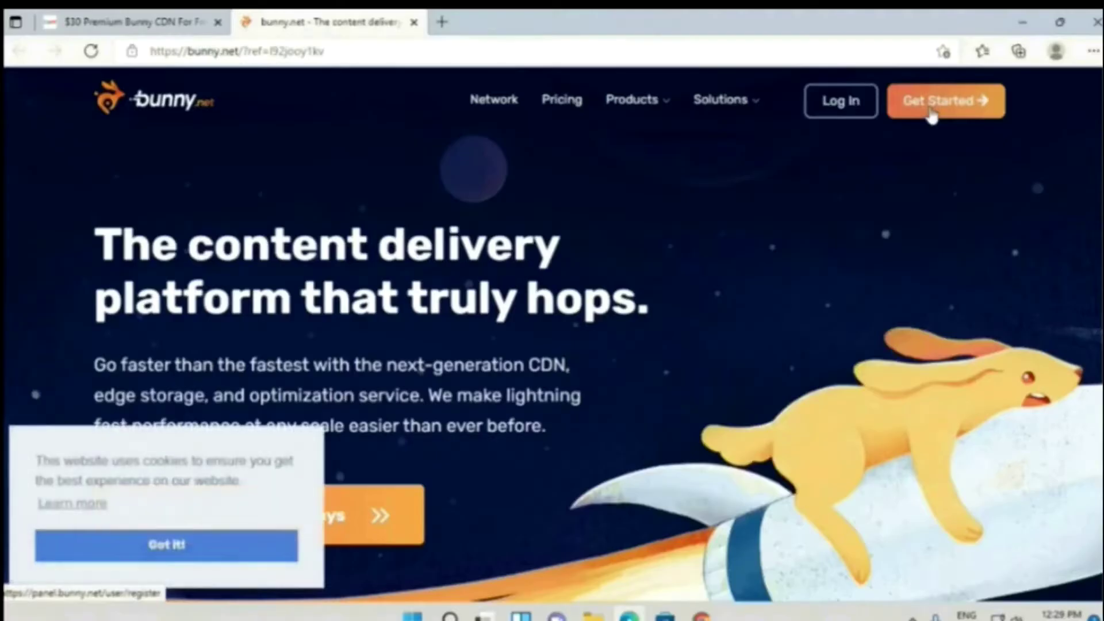
Start the bunny.net sign-up via Get Started and begin entering the e-mail address
{"action": "left_click", "coordinate": [931, 112]}
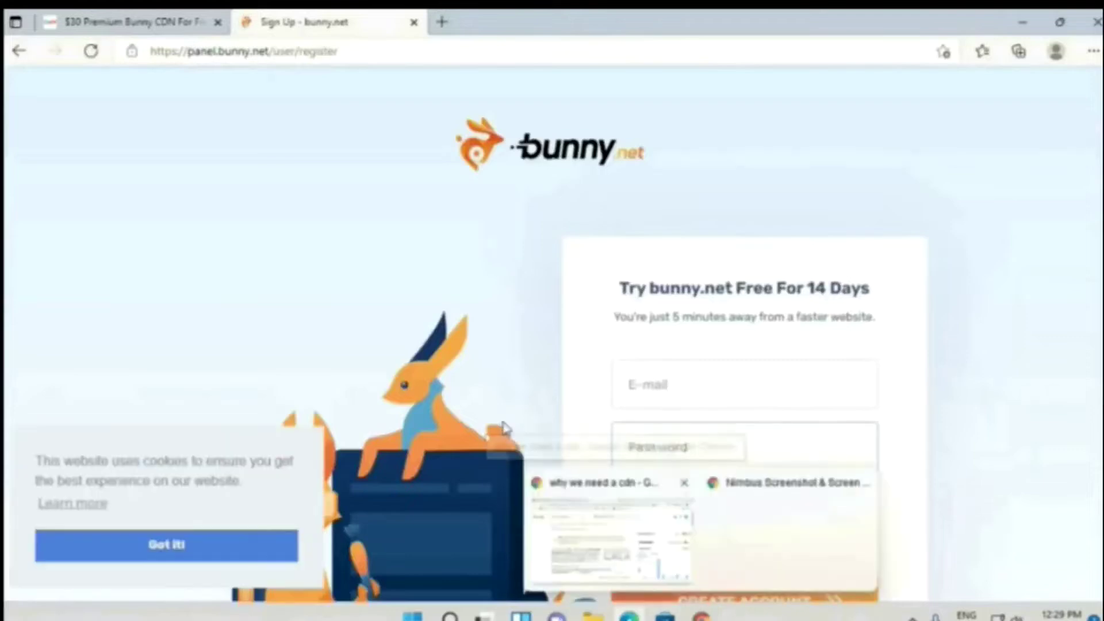
{"action": "left_click", "coordinate": [668, 381]}
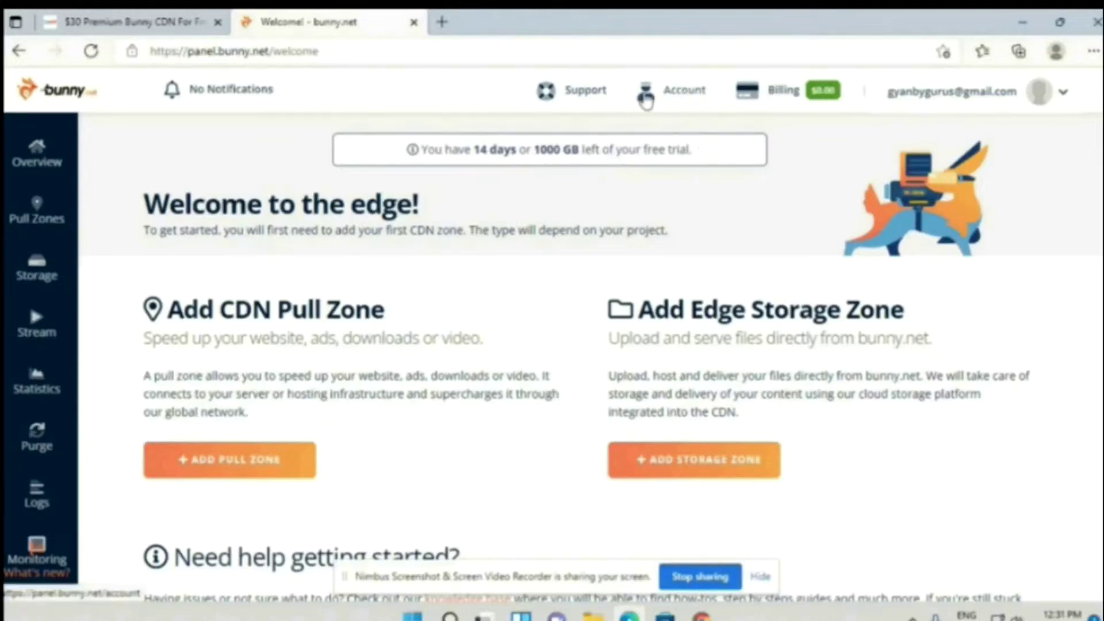
Review the Account Settings page with its email verification warning, then go to Billing
{"action": "left_click", "coordinate": [686, 100]}
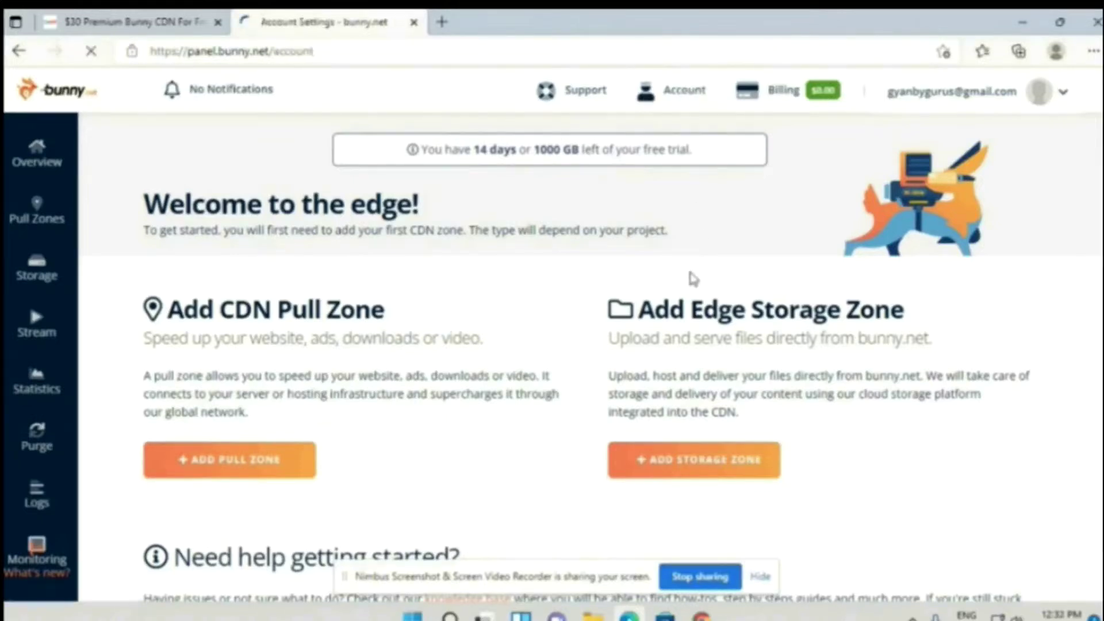
{"action": "scroll", "coordinate": [691, 278], "scroll_direction": "down", "scroll_amount": 1}
{"action": "scroll", "coordinate": [691, 278], "scroll_direction": "down", "scroll_amount": 2}
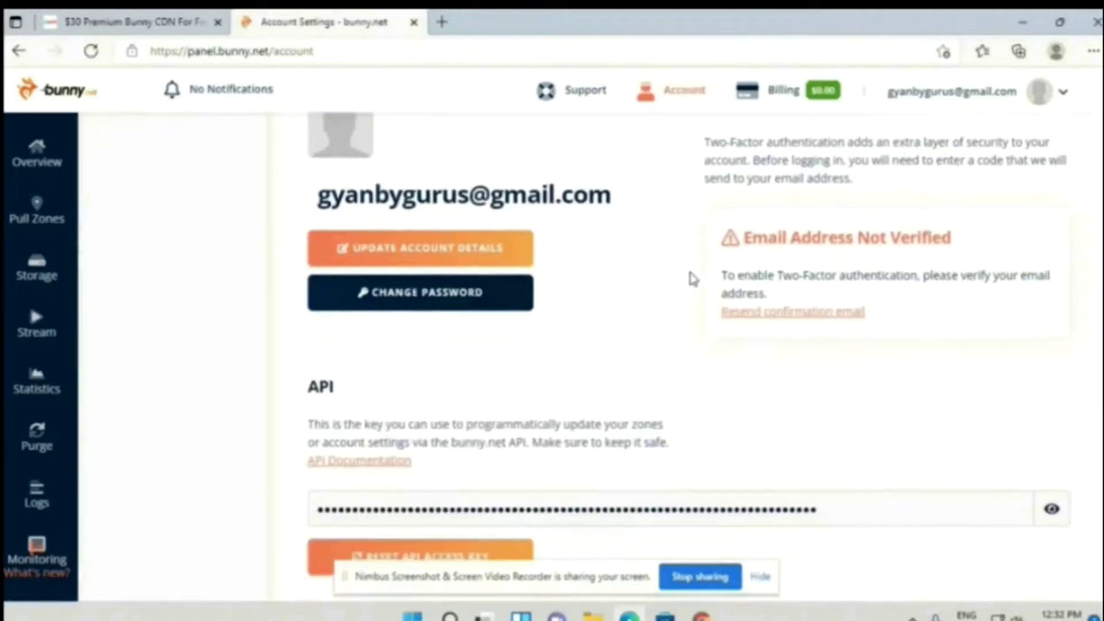
{"action": "scroll", "coordinate": [691, 278], "scroll_direction": "up", "scroll_amount": 3}
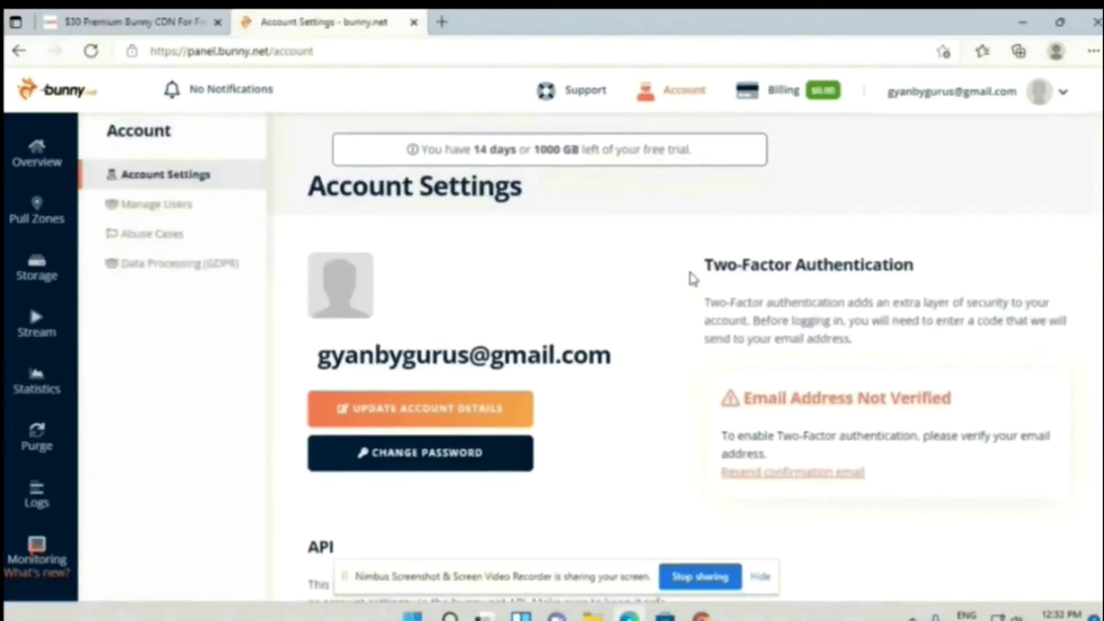
{"action": "left_click_drag", "start_coordinate": [747, 398], "coordinate": [972, 398]}
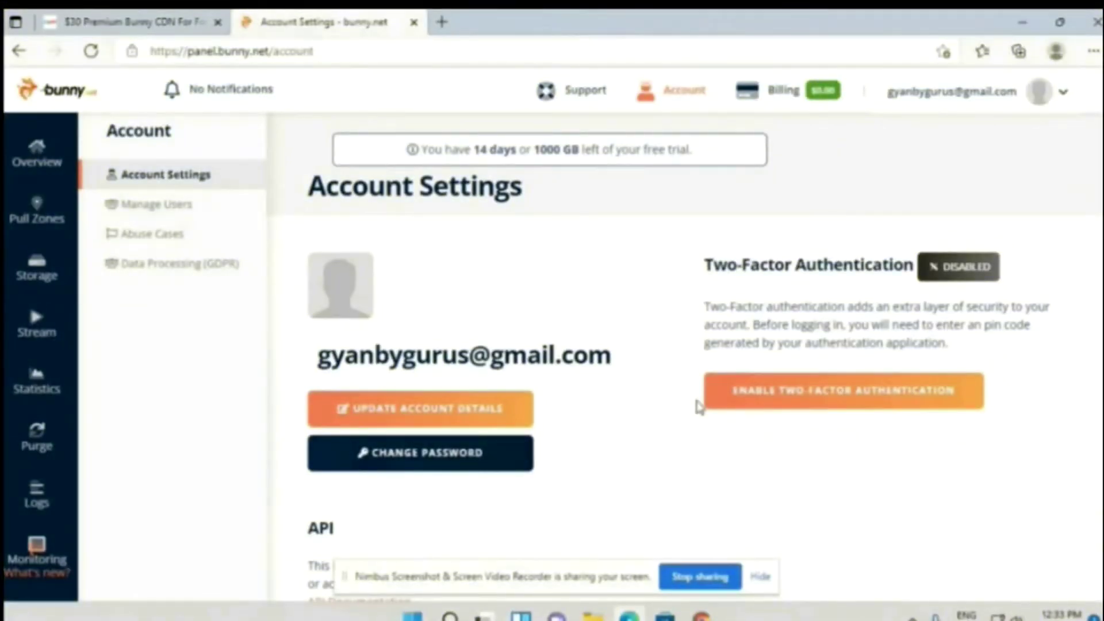
{"action": "left_click", "coordinate": [801, 92]}
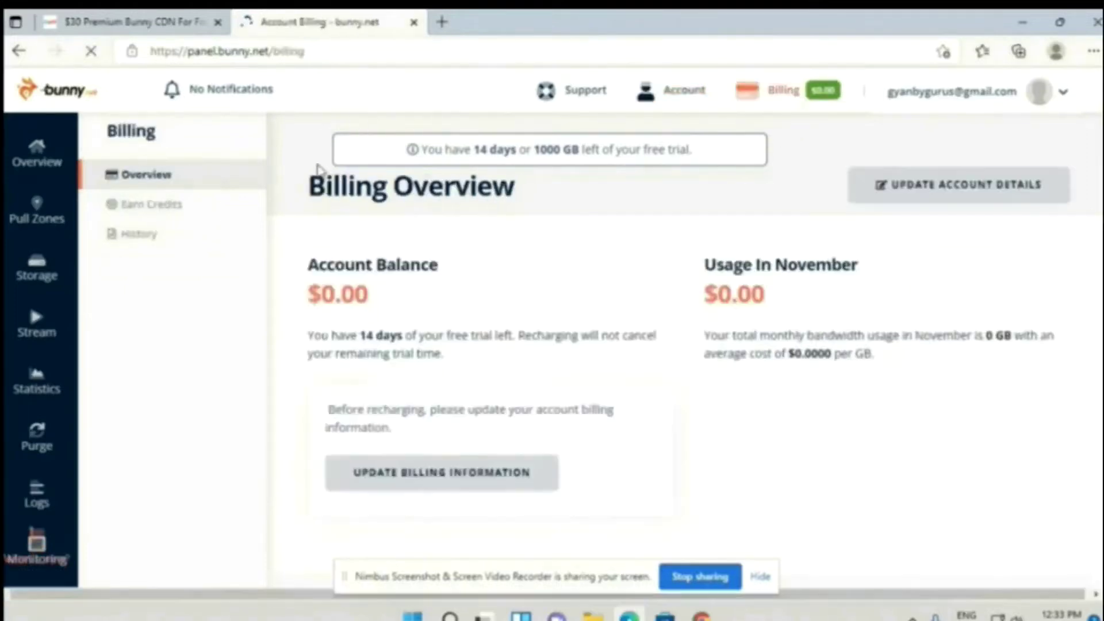
{"action": "scroll", "coordinate": [706, 367], "scroll_direction": "down", "scroll_amount": 1}
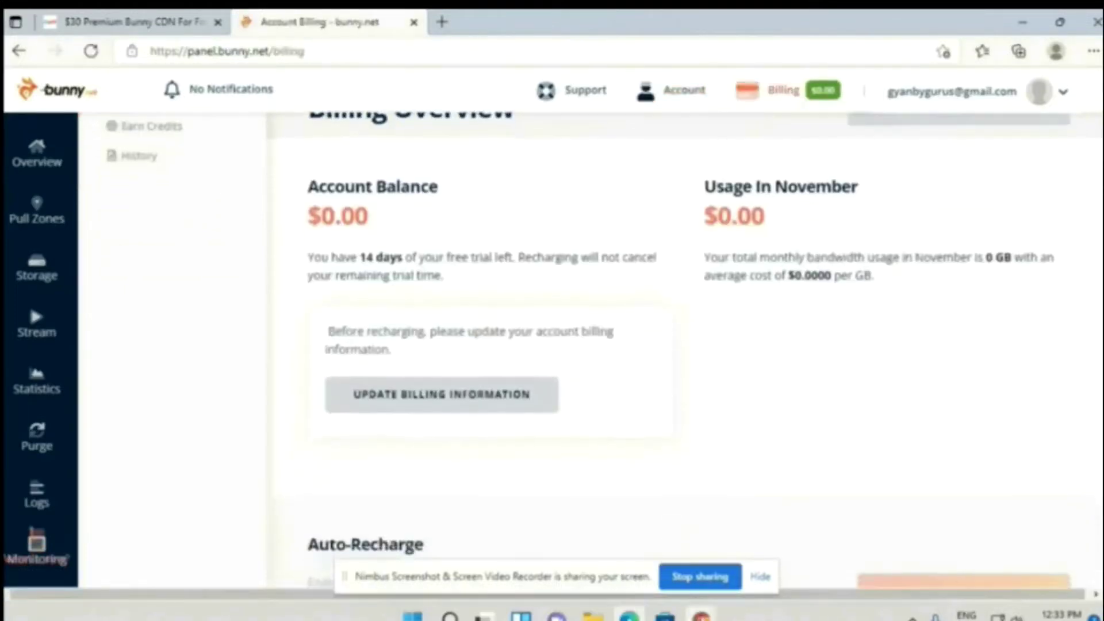
{"action": "scroll", "coordinate": [399, 512], "scroll_direction": "up", "scroll_amount": 1}
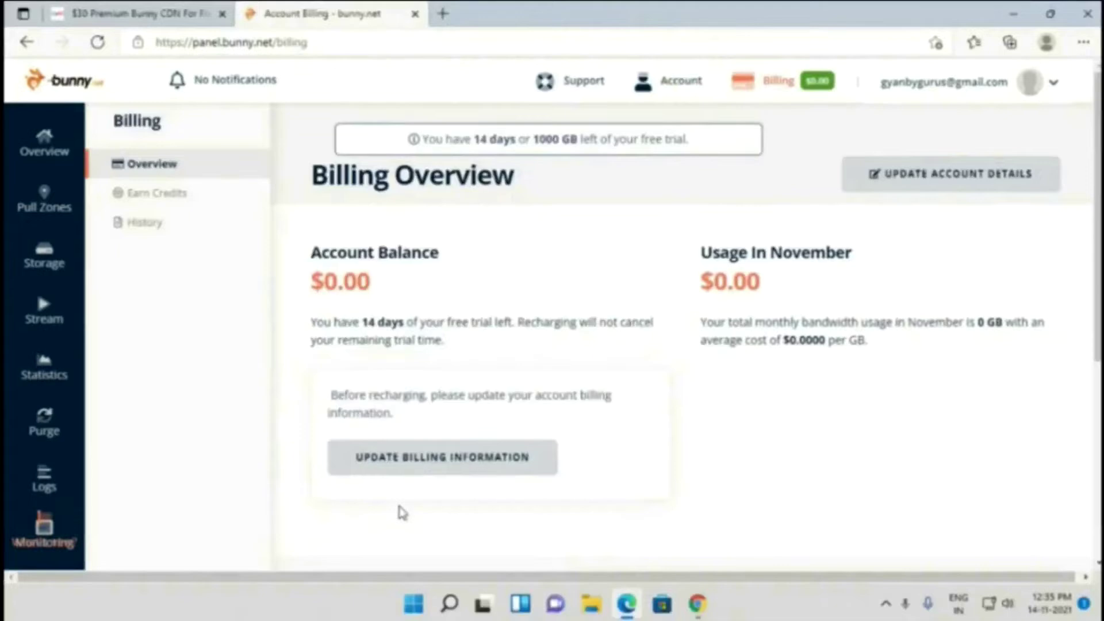
In Update Billing Information, fill in first name, last name, account e-mail and invoice e-mail
{"action": "left_click", "coordinate": [427, 468]}
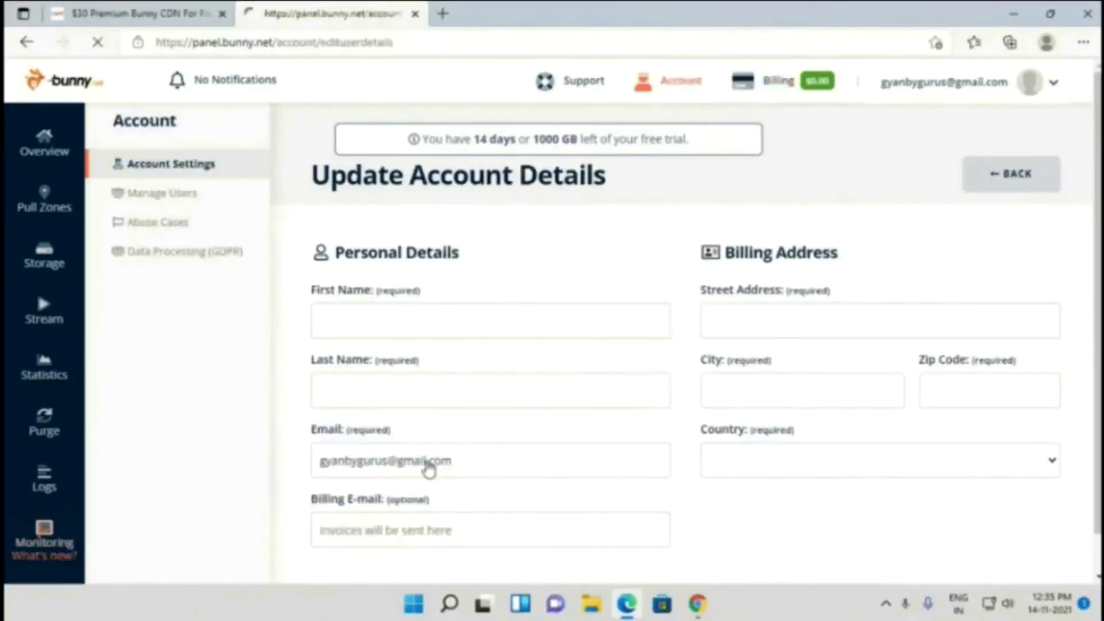
{"action": "scroll", "coordinate": [419, 354], "scroll_direction": "down", "scroll_amount": 1}
{"action": "scroll", "coordinate": [468, 374], "scroll_direction": "down", "scroll_amount": 1}
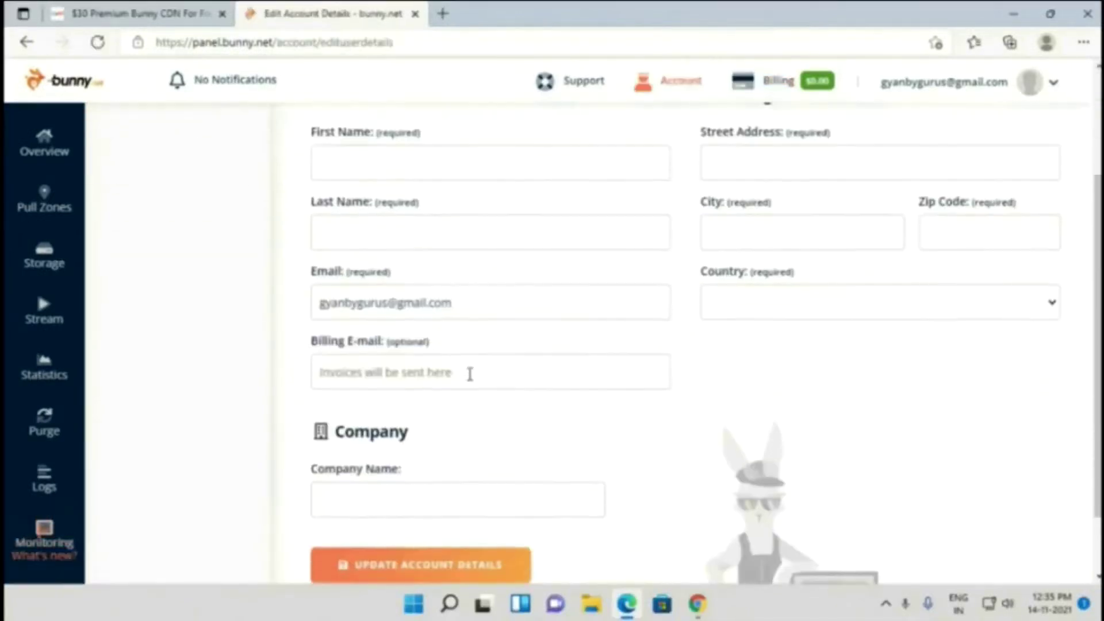
{"action": "scroll", "coordinate": [493, 397], "scroll_direction": "down", "scroll_amount": 1}
{"action": "scroll", "coordinate": [508, 402], "scroll_direction": "up", "scroll_amount": 2}
{"action": "left_click", "coordinate": [420, 243]}
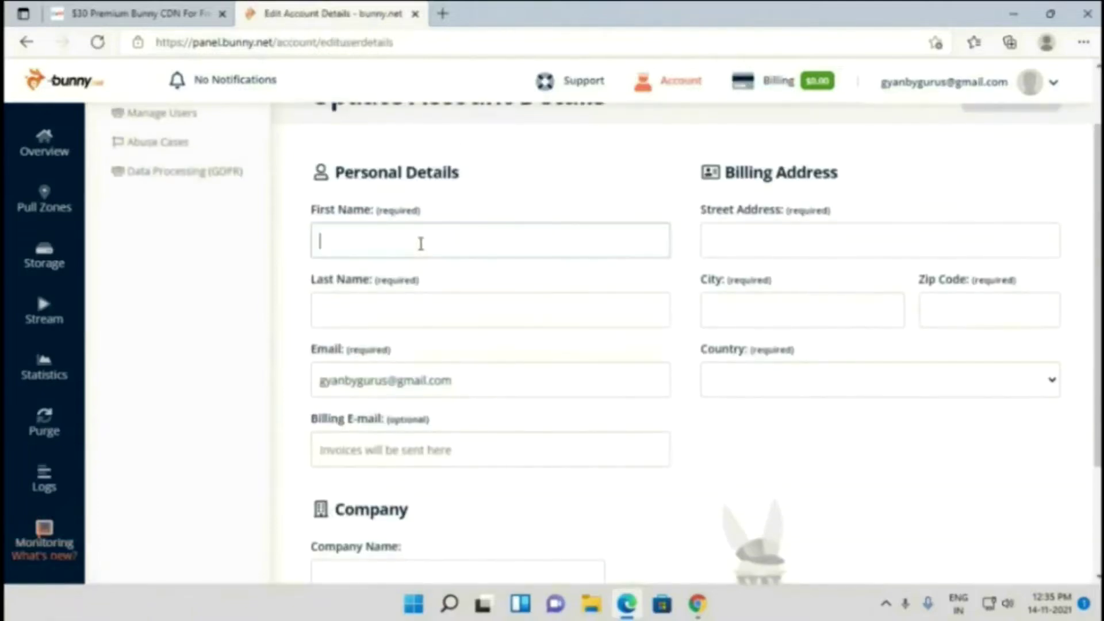
{"action": "left_click", "coordinate": [444, 314]}
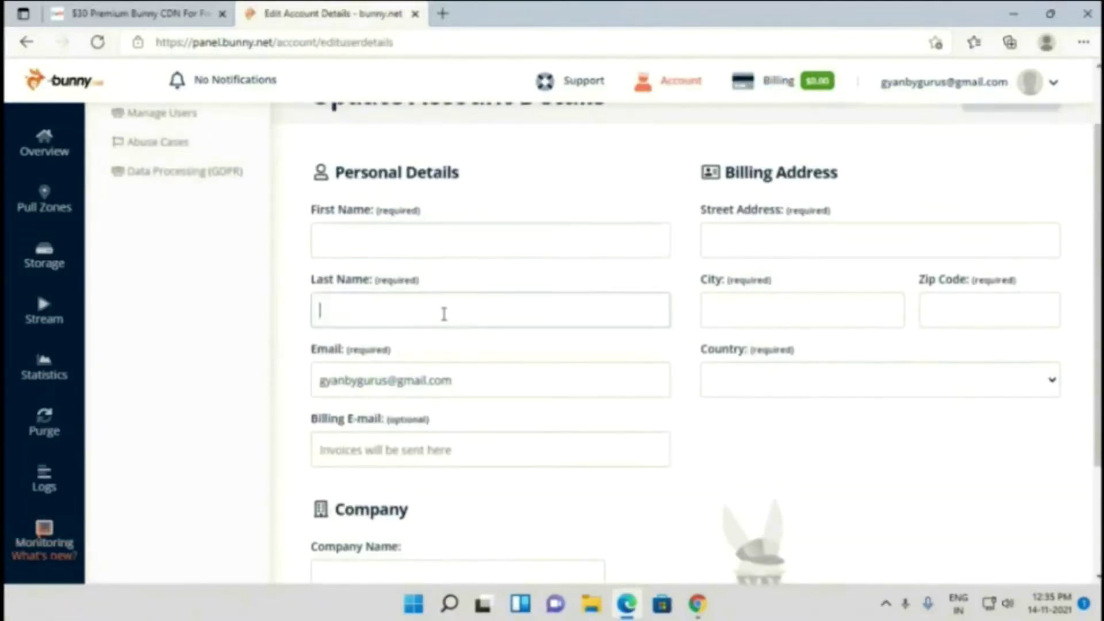
{"action": "left_click", "coordinate": [470, 385]}
{"action": "left_click", "coordinate": [740, 403]}
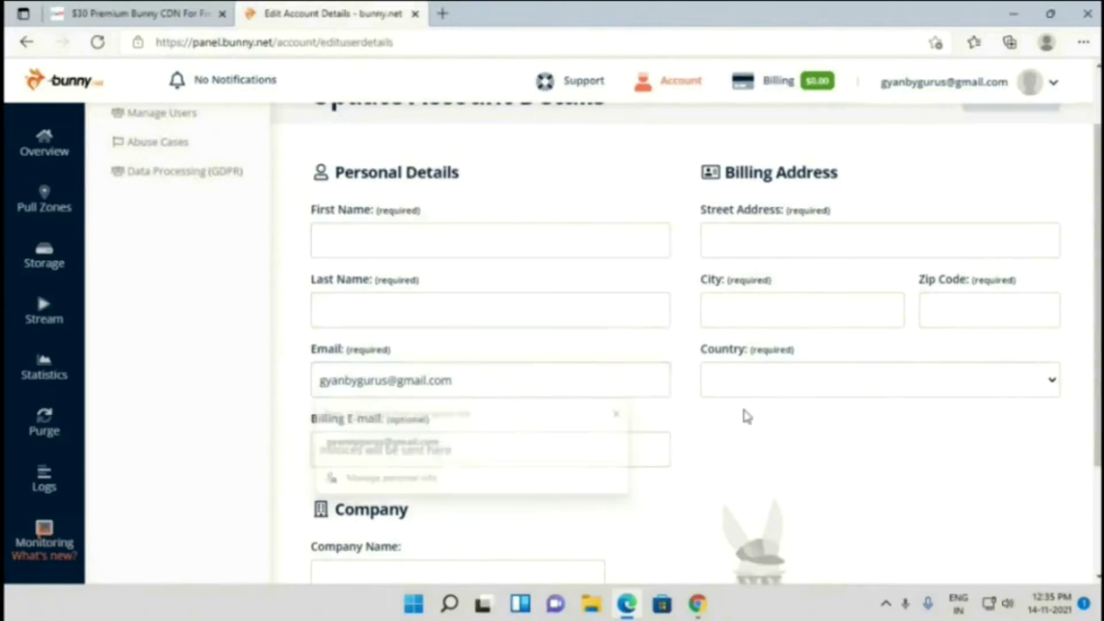
{"action": "left_click", "coordinate": [437, 456]}
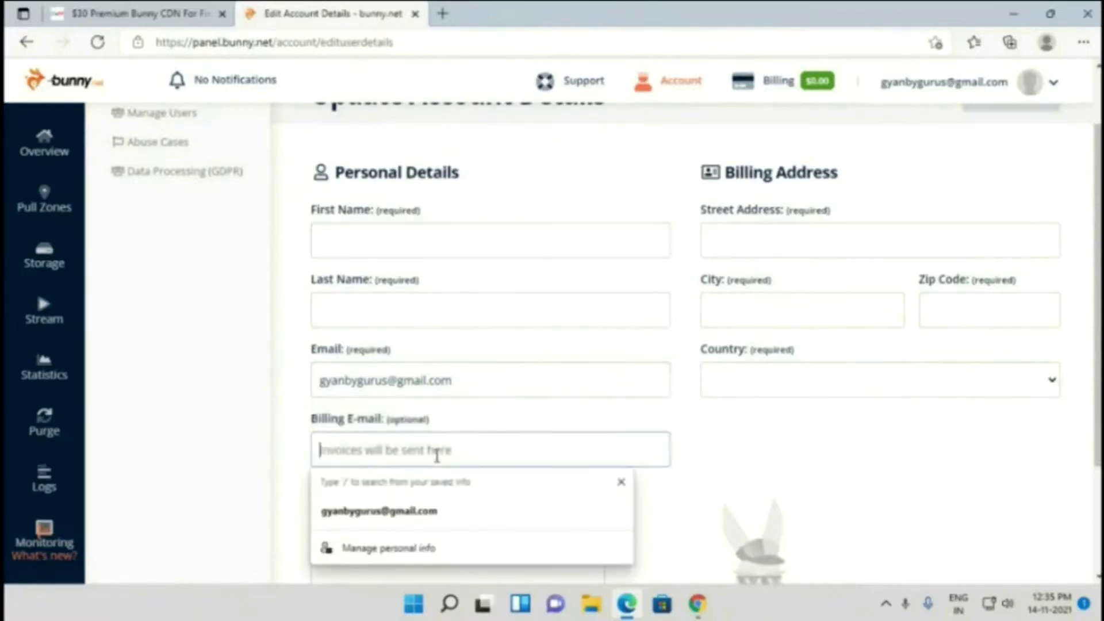
Fill in street address, city, zip, country and company, save the details and return to Billing
{"action": "left_click", "coordinate": [756, 241]}
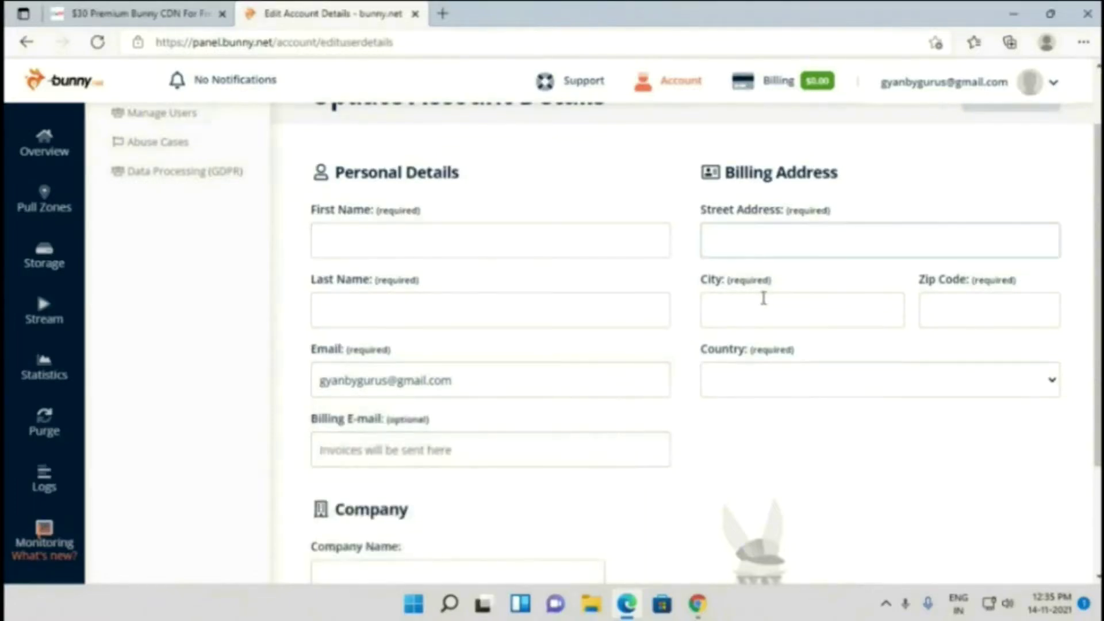
{"action": "left_click", "coordinate": [783, 305]}
{"action": "left_click", "coordinate": [982, 307]}
{"action": "left_click", "coordinate": [802, 389]}
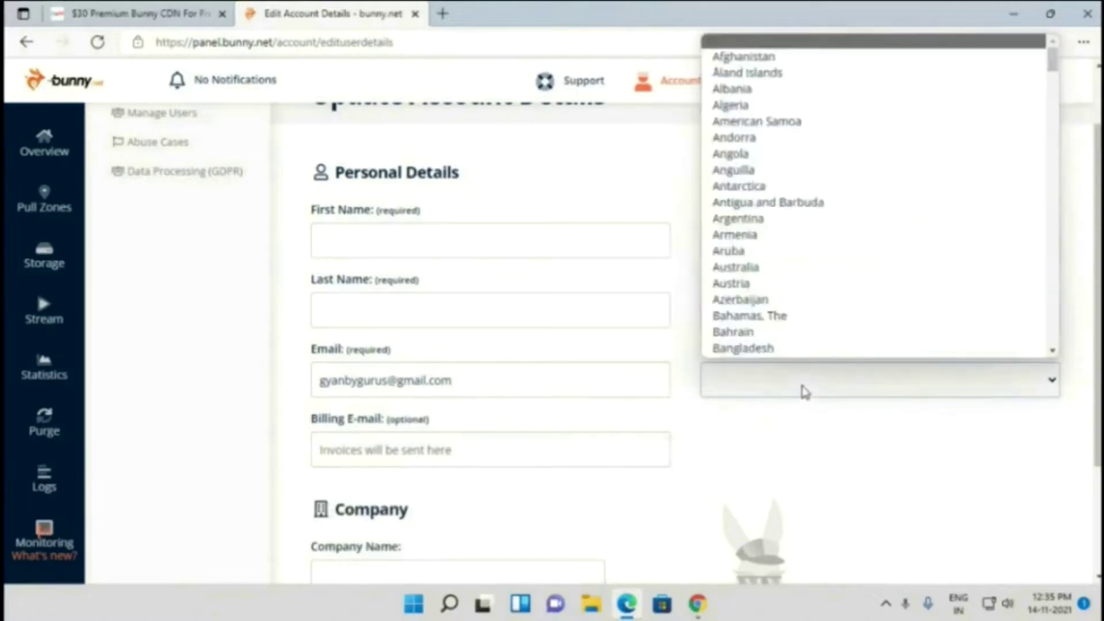
{"action": "scroll", "coordinate": [786, 387], "scroll_direction": "down", "scroll_amount": 2}
{"action": "left_click", "coordinate": [439, 428]}
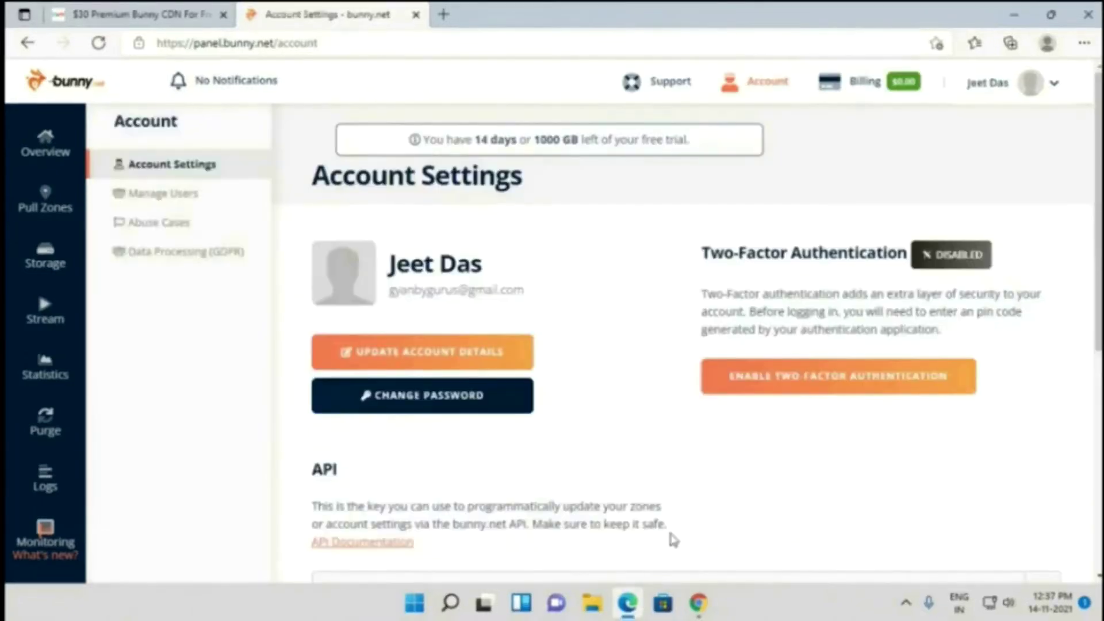
{"action": "scroll", "coordinate": [672, 539], "scroll_direction": "down", "scroll_amount": 2}
{"action": "scroll", "coordinate": [674, 529], "scroll_direction": "down", "scroll_amount": 3}
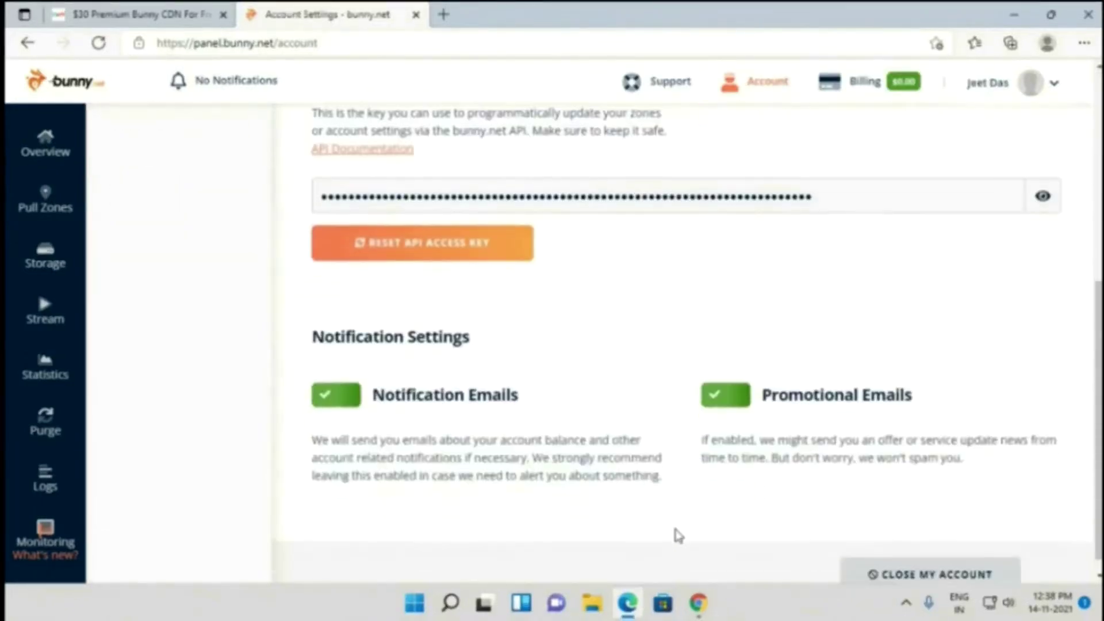
{"action": "scroll", "coordinate": [675, 534], "scroll_direction": "down", "scroll_amount": 1}
{"action": "scroll", "coordinate": [675, 535], "scroll_direction": "up", "scroll_amount": 5}
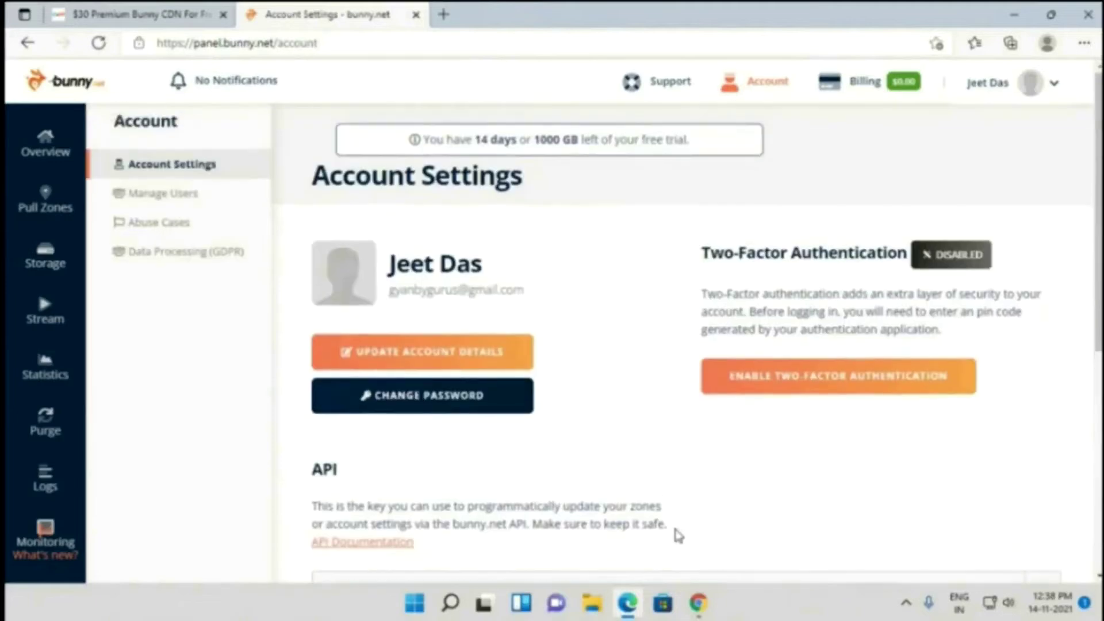
{"action": "left_click", "coordinate": [862, 81]}
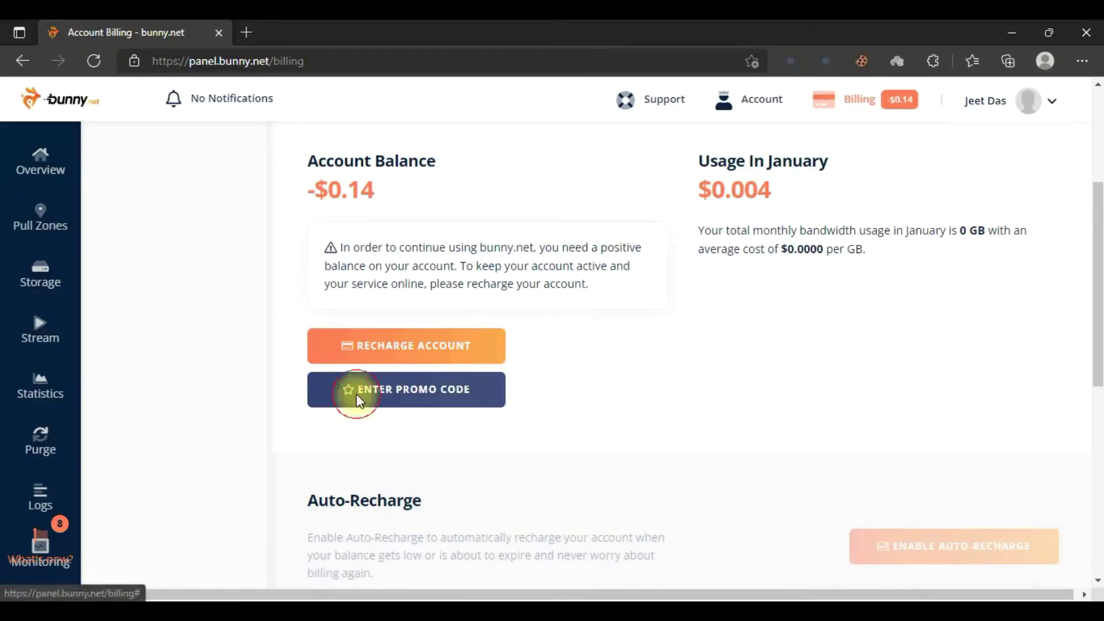
Redeem the BSTREVIEW promo code for a $5 credit and close the success dialog
{"action": "left_click", "coordinate": [353, 400]}
{"action": "type", "text": "BSTREVIEW"}
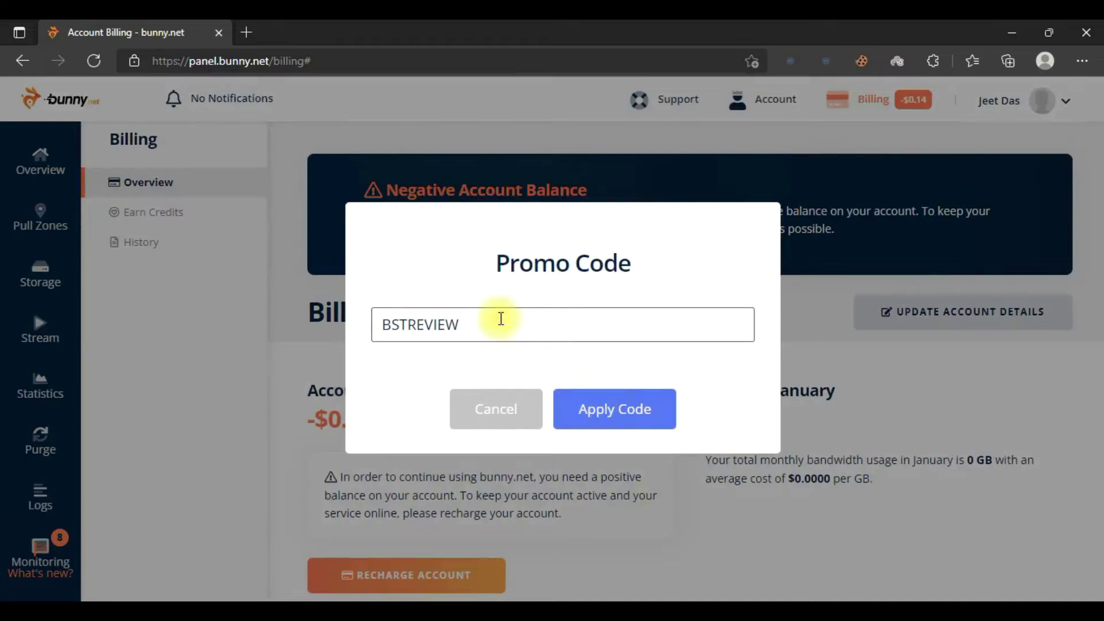
{"action": "left_click_drag", "start_coordinate": [498, 317], "coordinate": [382, 320]}
{"action": "left_click", "coordinate": [486, 320]}
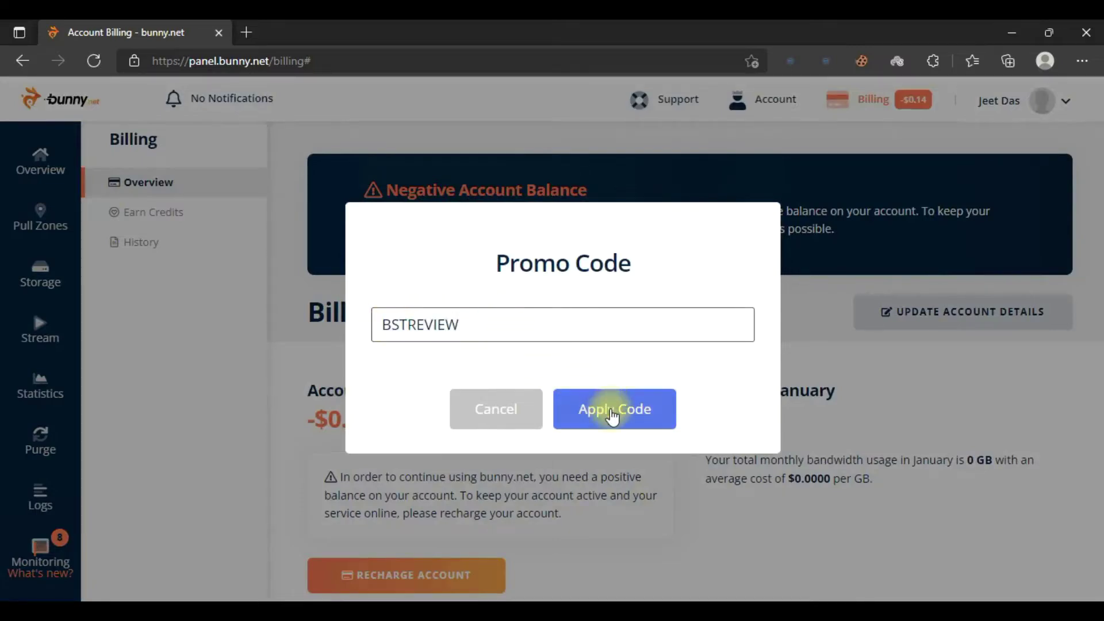
{"action": "left_click", "coordinate": [607, 406]}
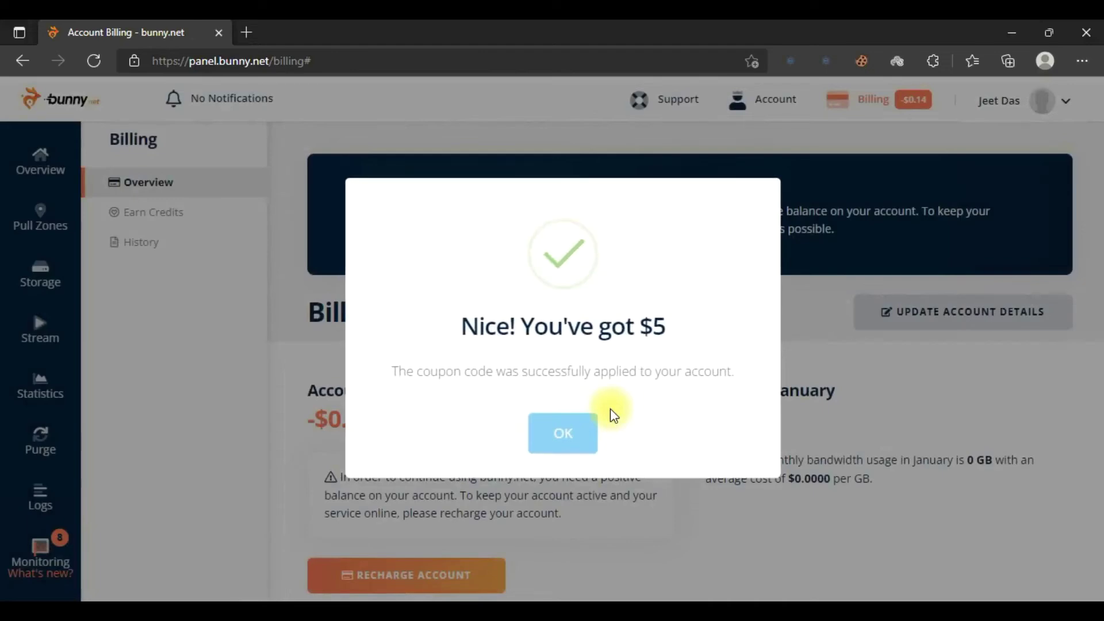
{"action": "left_click", "coordinate": [573, 436]}
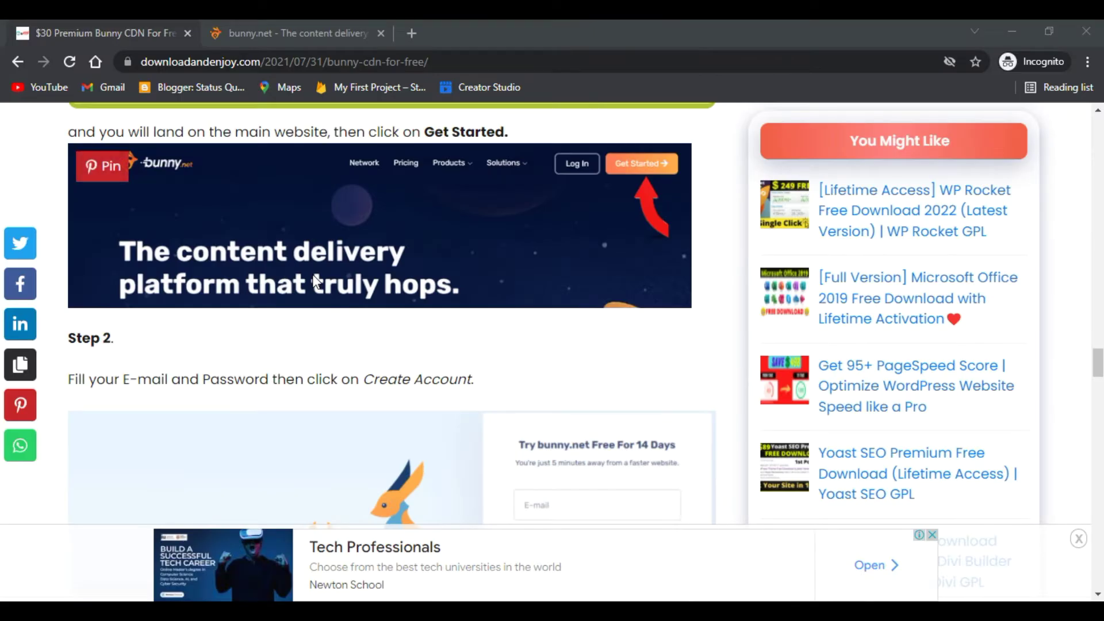
{"action": "scroll", "coordinate": [314, 281], "scroll_direction": "up", "scroll_amount": 5}
{"action": "scroll", "coordinate": [311, 268], "scroll_direction": "down", "scroll_amount": 6}
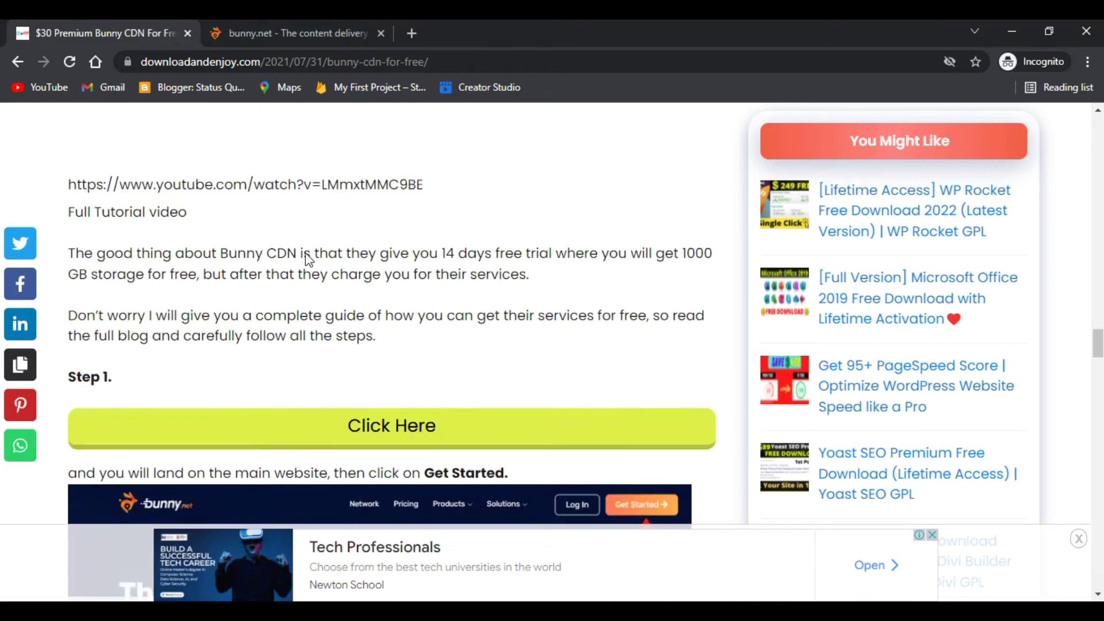
{"action": "scroll", "coordinate": [309, 259], "scroll_direction": "up", "scroll_amount": 3}
{"action": "scroll", "coordinate": [308, 253], "scroll_direction": "down", "scroll_amount": 5}
{"action": "scroll", "coordinate": [310, 259], "scroll_direction": "down", "scroll_amount": 3}
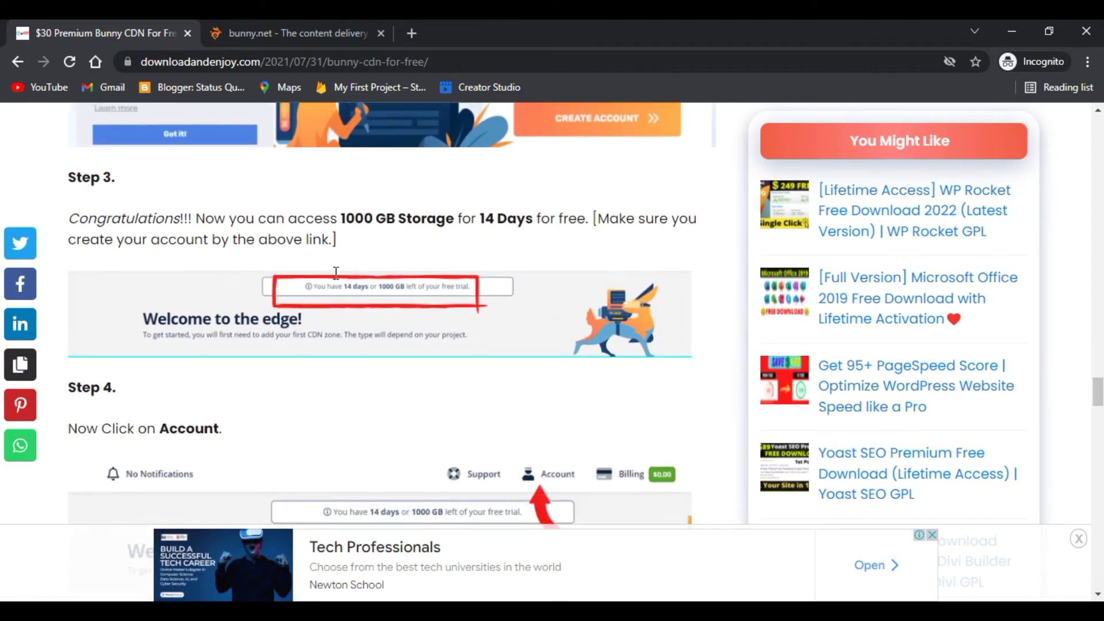
{"action": "scroll", "coordinate": [336, 274], "scroll_direction": "down", "scroll_amount": 8}
{"action": "scroll", "coordinate": [335, 272], "scroll_direction": "down", "scroll_amount": 4}
{"action": "scroll", "coordinate": [335, 272], "scroll_direction": "down", "scroll_amount": 4}
{"action": "scroll", "coordinate": [345, 275], "scroll_direction": "down", "scroll_amount": 3}
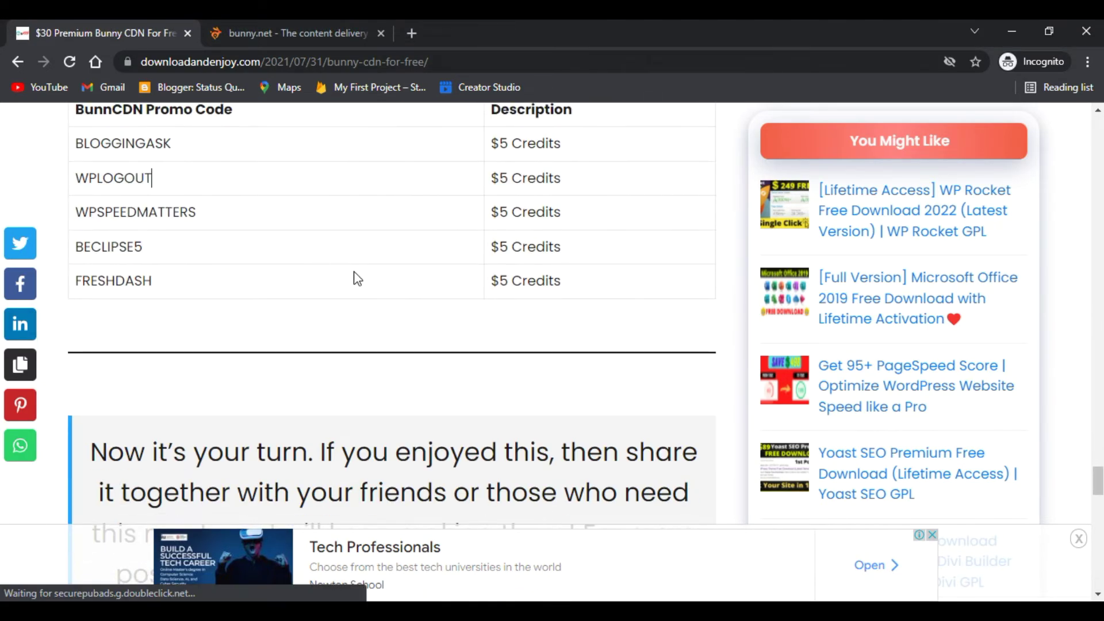
{"action": "scroll", "coordinate": [358, 276], "scroll_direction": "up", "scroll_amount": 1}
Review the Step 8 promo codes, select BLOGGINGASK, and switch back to the bunny.net billing window
{"action": "double_click", "coordinate": [78, 308]}
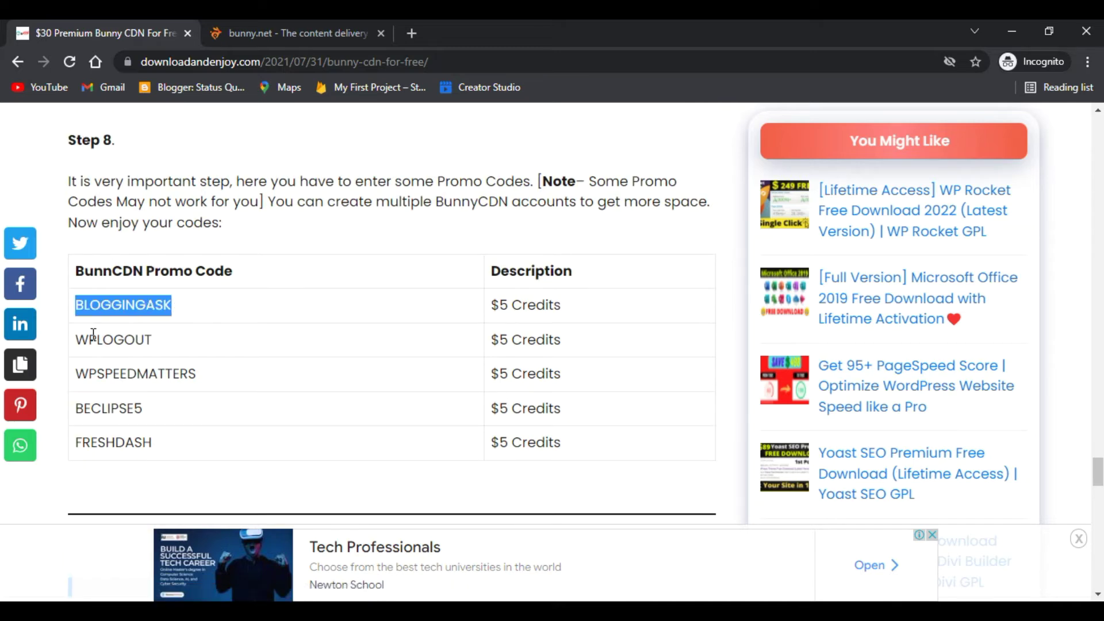
{"action": "left_click_drag", "start_coordinate": [90, 338], "coordinate": [152, 339]}
{"action": "left_click_drag", "start_coordinate": [75, 377], "coordinate": [257, 376]}
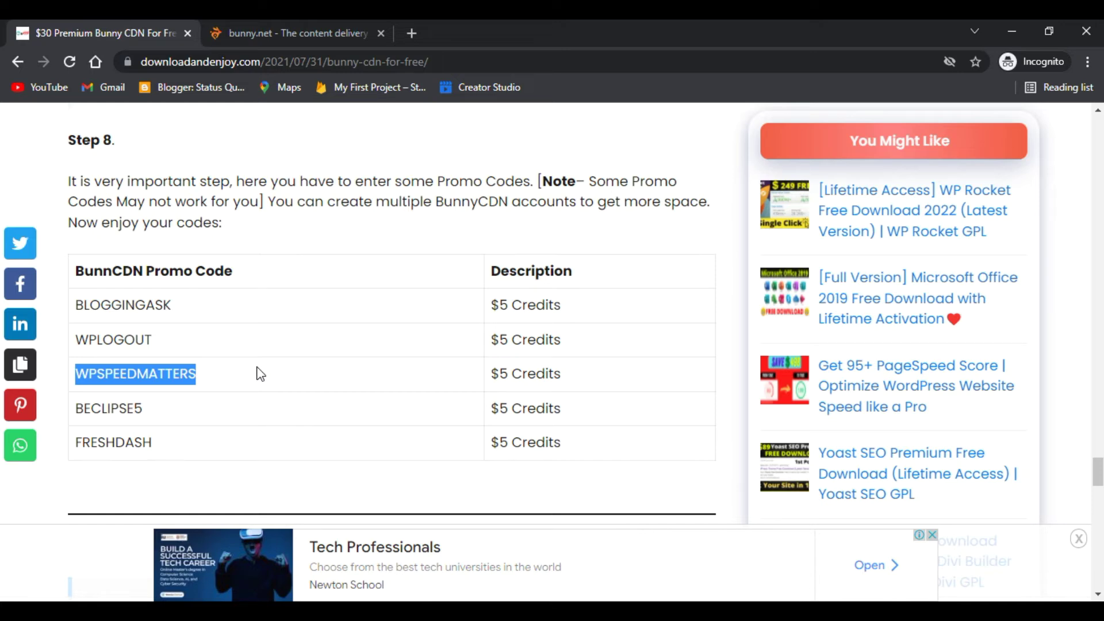
{"action": "scroll", "coordinate": [260, 374], "scroll_direction": "down", "scroll_amount": 2}
{"action": "left_click", "coordinate": [284, 287]}
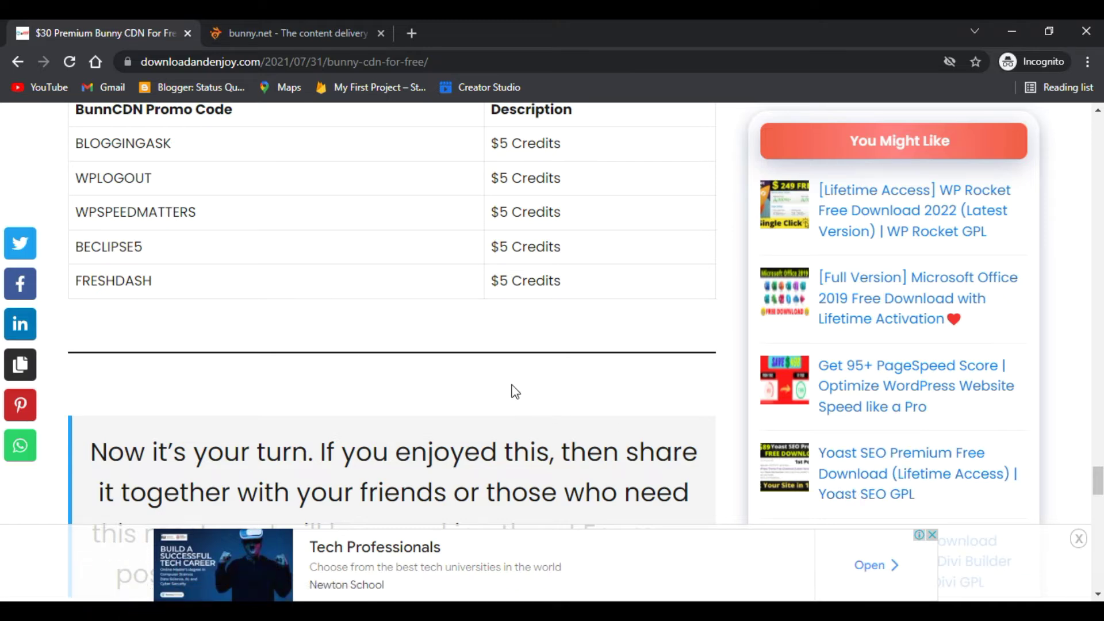
{"action": "scroll", "coordinate": [512, 392], "scroll_direction": "up", "scroll_amount": 2}
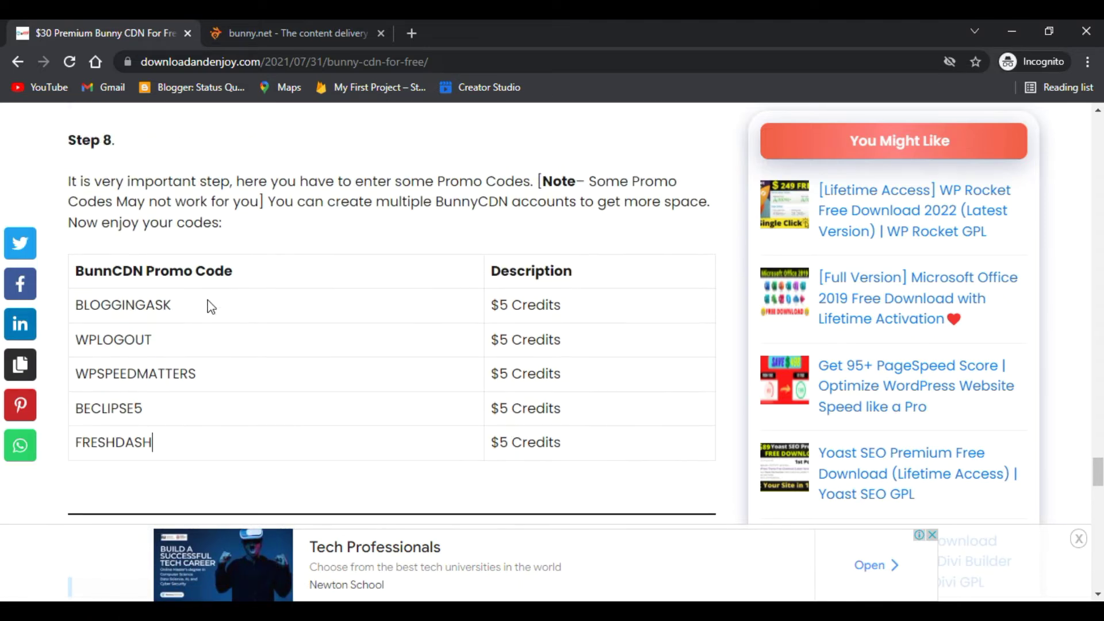
{"action": "left_click_drag", "start_coordinate": [77, 305], "coordinate": [203, 311]}
{"action": "key", "text": "alt+Tab"}
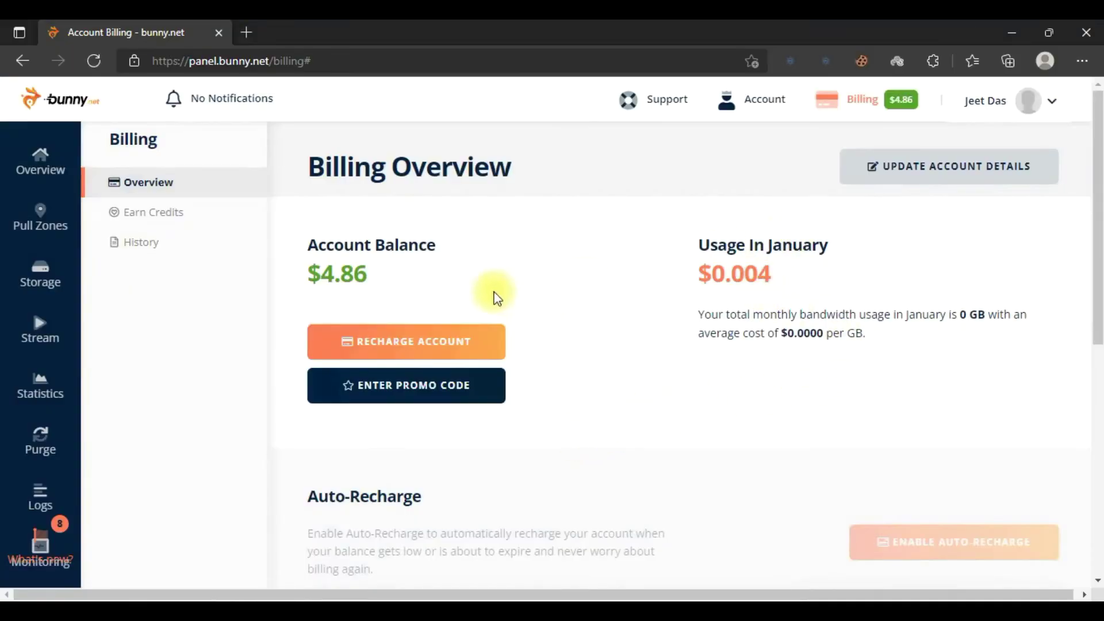
Go to Pull Zones > Add Pull Zone and name the new pull zone 'mywebsite'
{"action": "left_click", "coordinate": [364, 280]}
{"action": "left_click_drag", "start_coordinate": [365, 281], "coordinate": [319, 285]}
{"action": "left_click", "coordinate": [319, 286]}
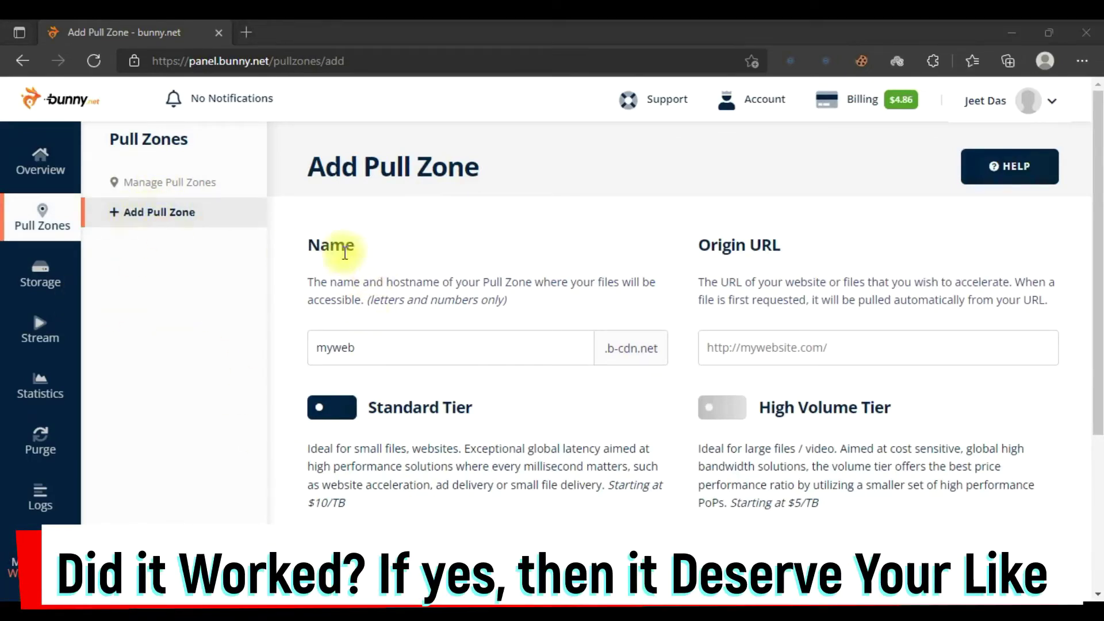
{"action": "left_click", "coordinate": [375, 349]}
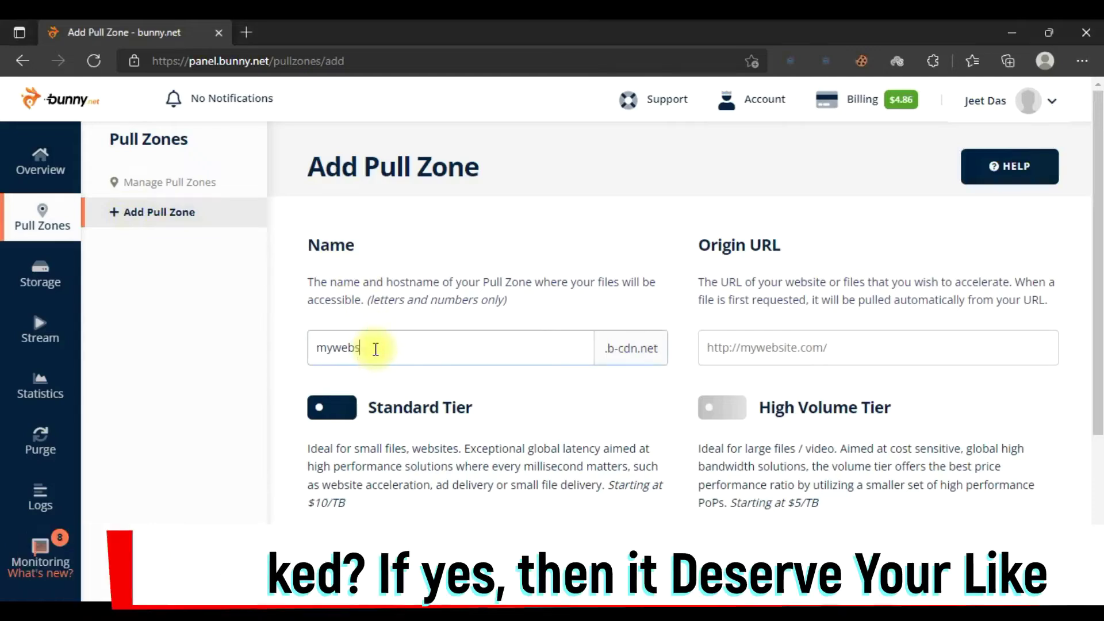
{"action": "type", "text": "site"}
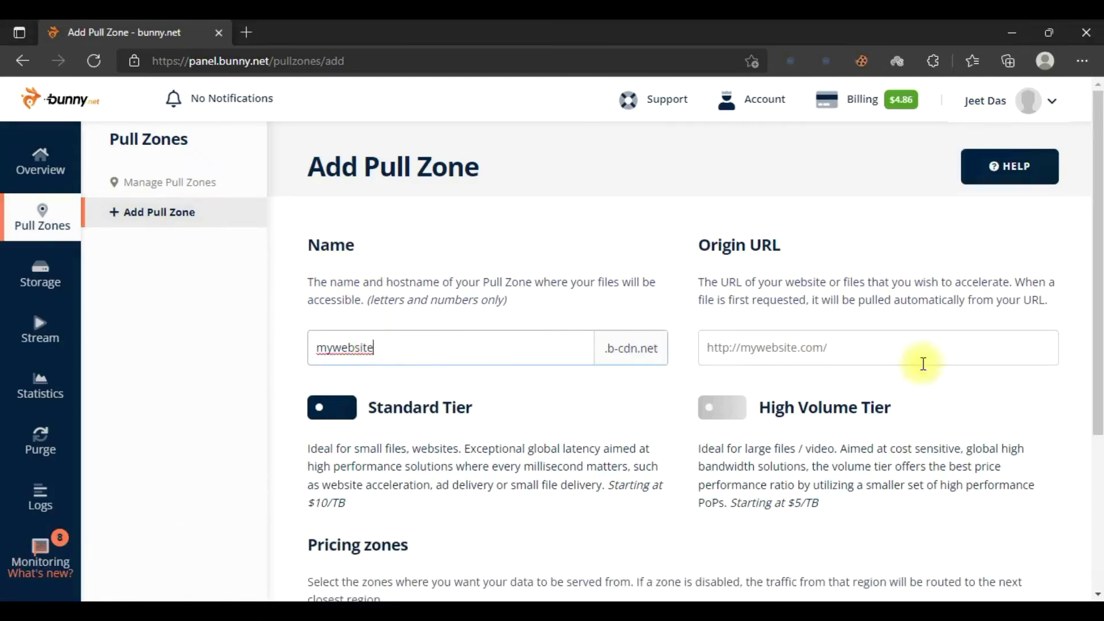
{"action": "left_click", "coordinate": [881, 354]}
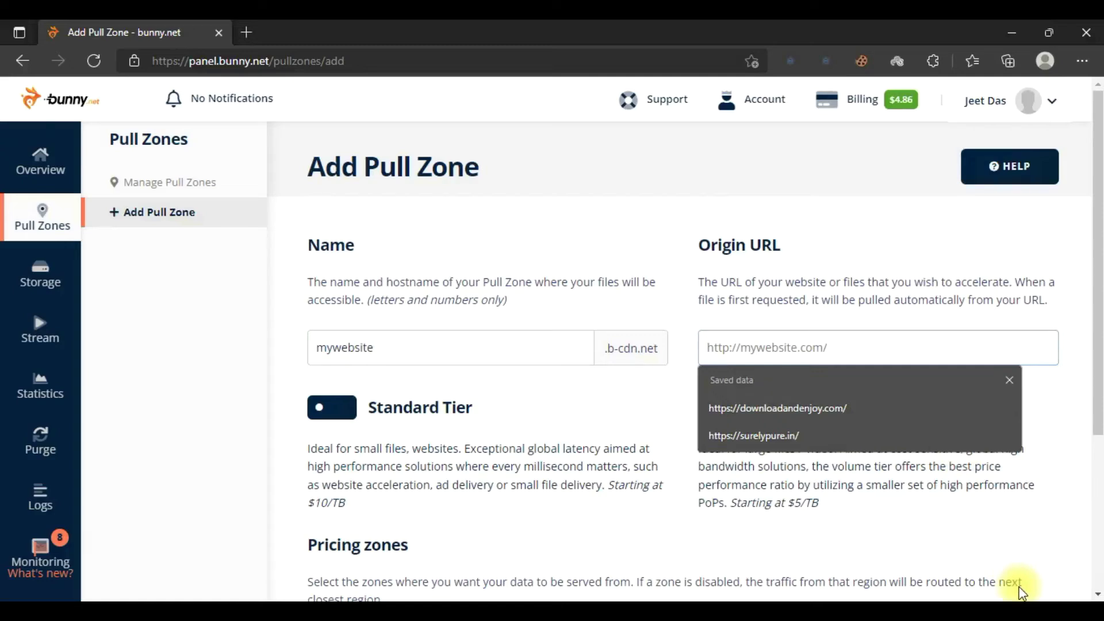
{"action": "type", "text": "https://gplsoft.net/"}
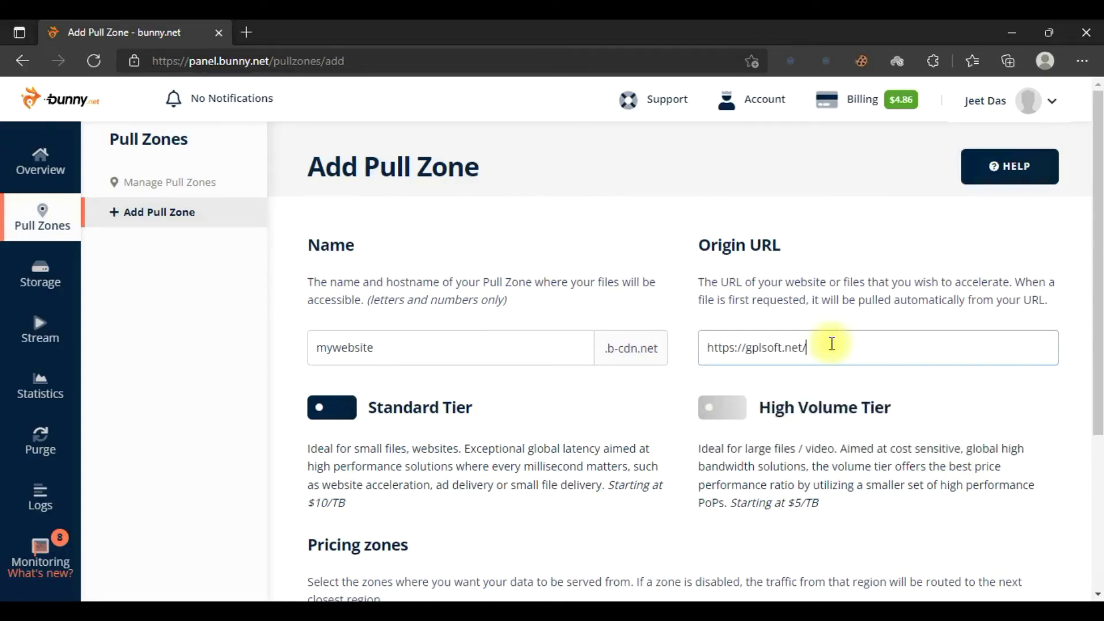
{"action": "scroll", "coordinate": [561, 336], "scroll_direction": "down", "scroll_amount": 3}
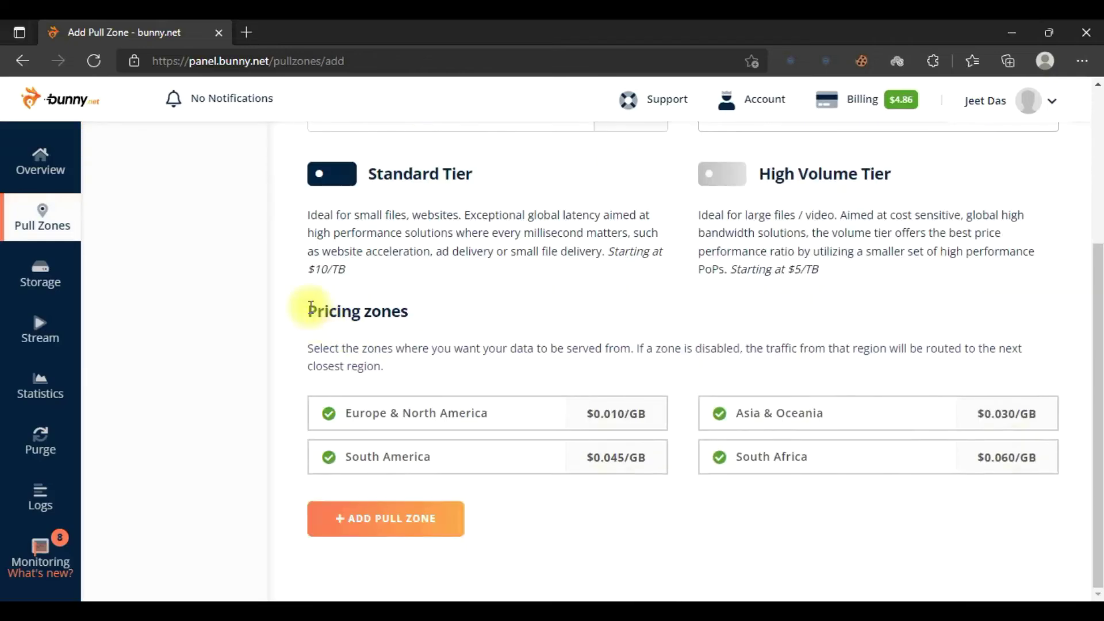
{"action": "left_click_drag", "start_coordinate": [313, 295], "coordinate": [451, 353]}
{"action": "left_click", "coordinate": [451, 353]}
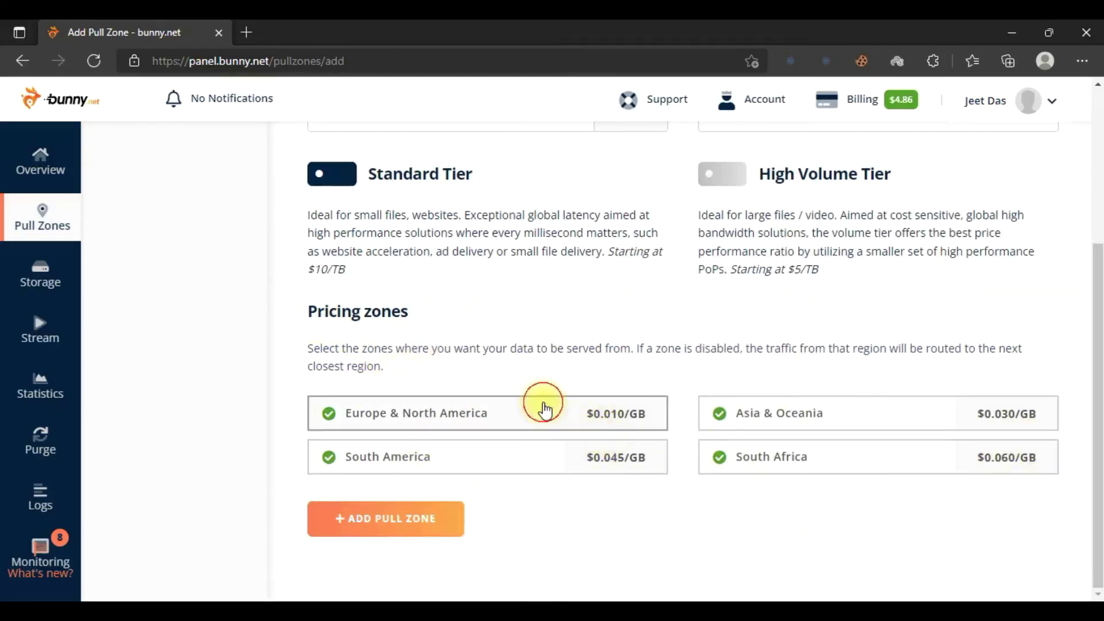
{"action": "left_click", "coordinate": [434, 527]}
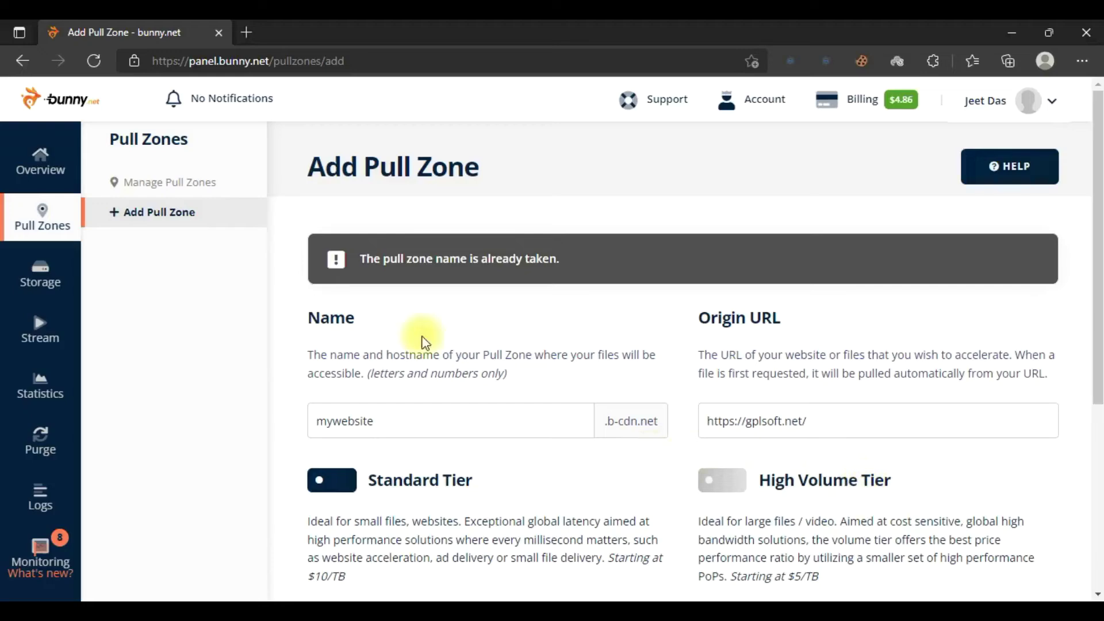
Rename the pull zone to mywebsite525987455, create it, and skip the setup instructions
{"action": "left_click", "coordinate": [21, 61]}
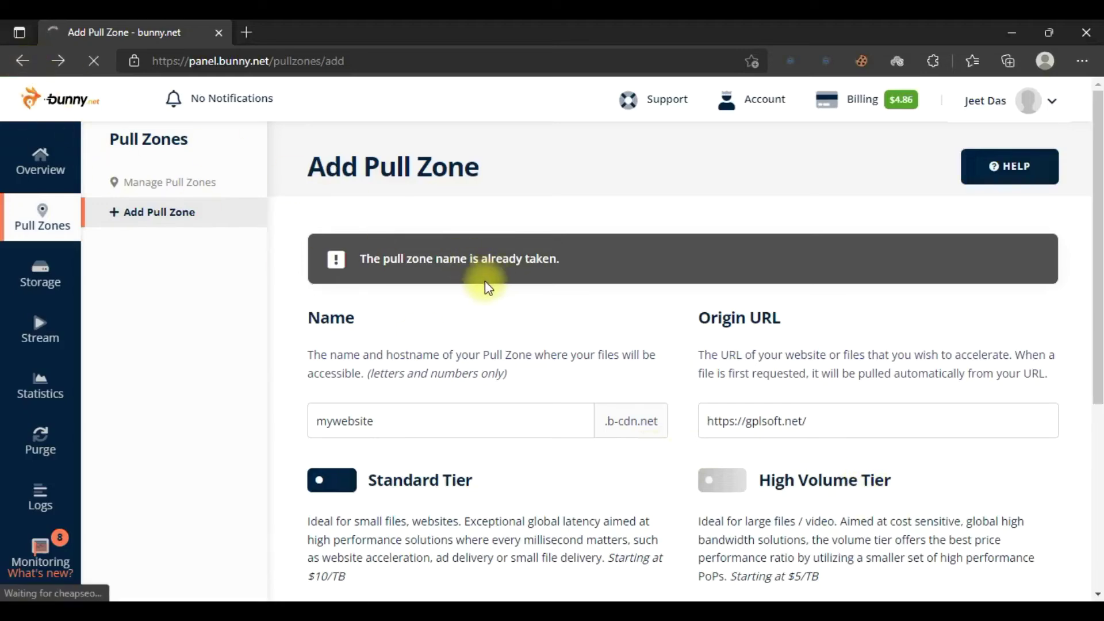
{"action": "scroll", "coordinate": [485, 285], "scroll_direction": "down", "scroll_amount": 3}
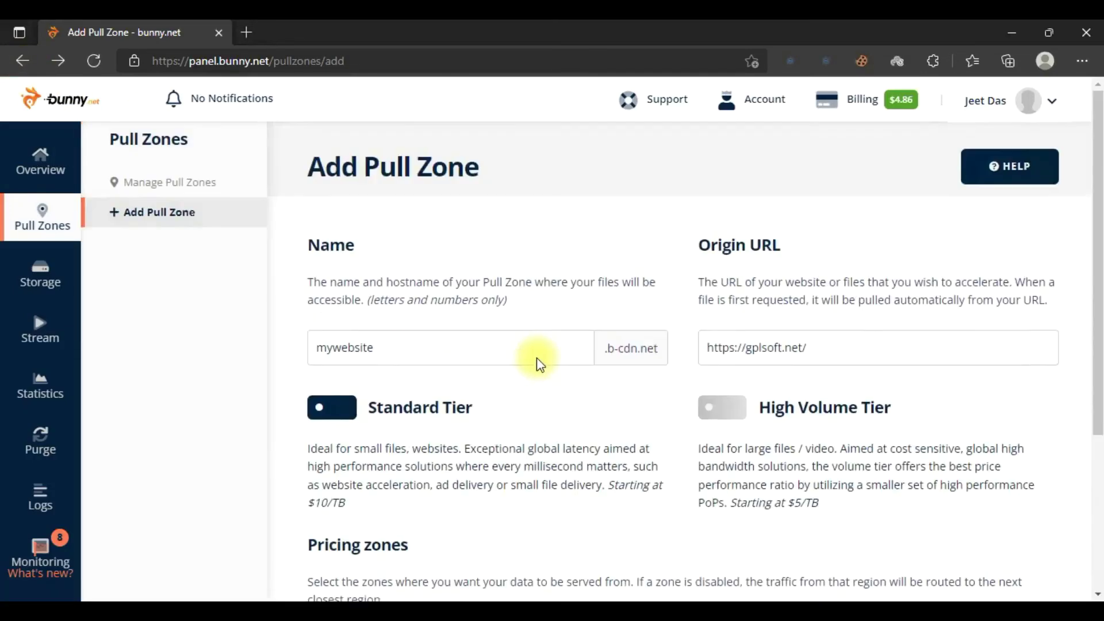
{"action": "left_click", "coordinate": [402, 341]}
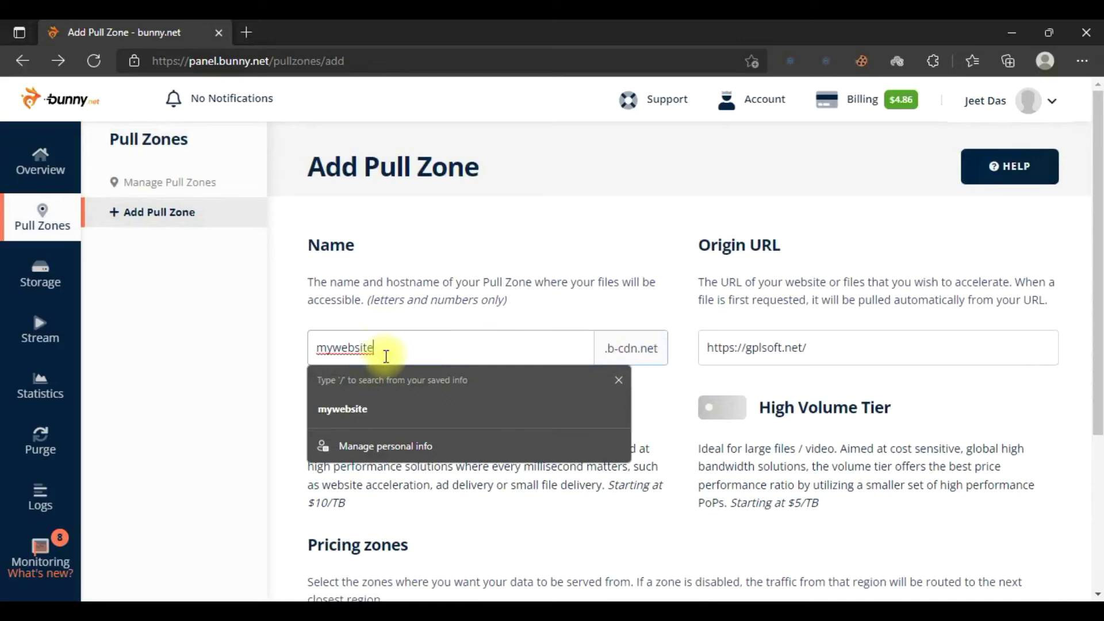
{"action": "type", "text": "25987455"}
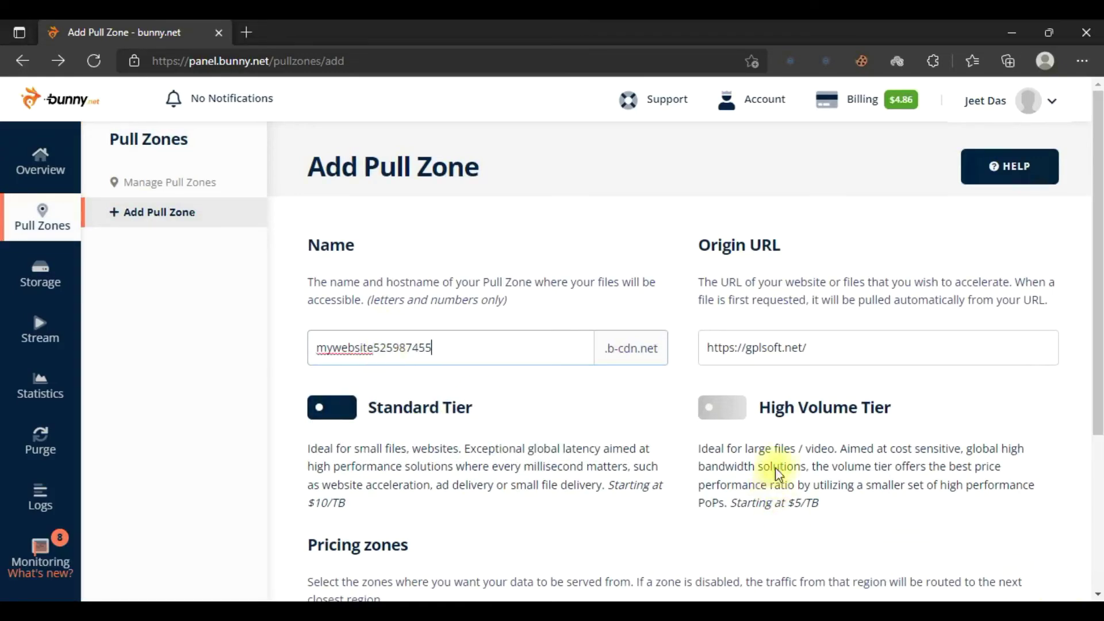
{"action": "scroll", "coordinate": [771, 468], "scroll_direction": "down", "scroll_amount": 3}
{"action": "left_click", "coordinate": [417, 528]}
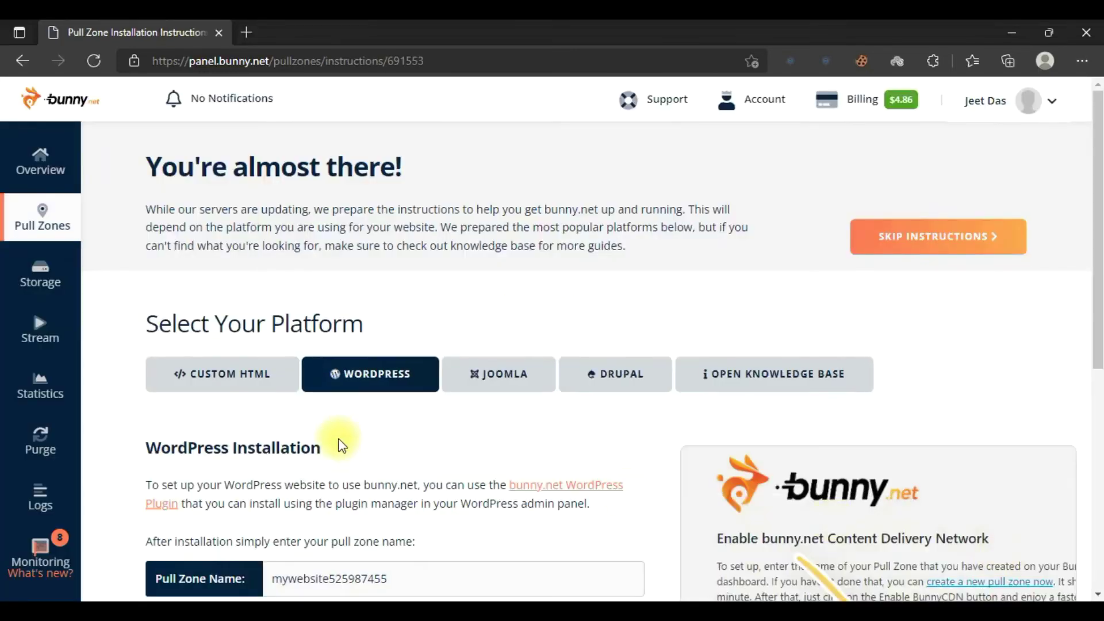
{"action": "left_click", "coordinate": [961, 242]}
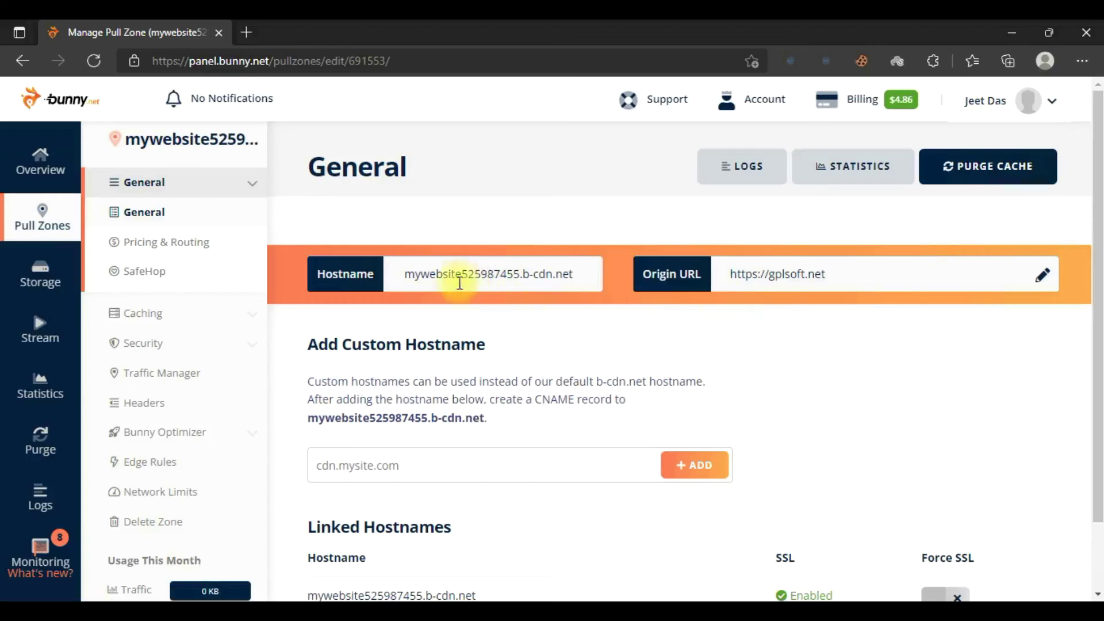
Enable WP Rocket's CDN with mywebsite525987455.b-cdn.net as the CNAME for all files and save changes
{"action": "left_click_drag", "start_coordinate": [407, 274], "coordinate": [500, 274]}
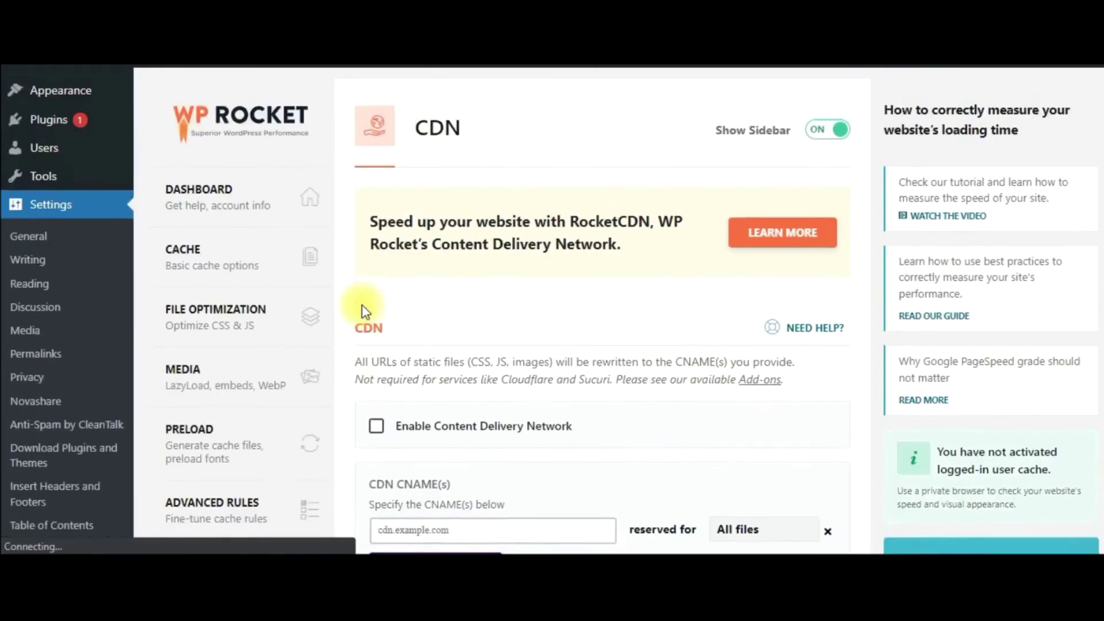
{"action": "scroll", "coordinate": [271, 244], "scroll_direction": "down", "scroll_amount": 1}
{"action": "scroll", "coordinate": [288, 431], "scroll_direction": "down", "scroll_amount": 2}
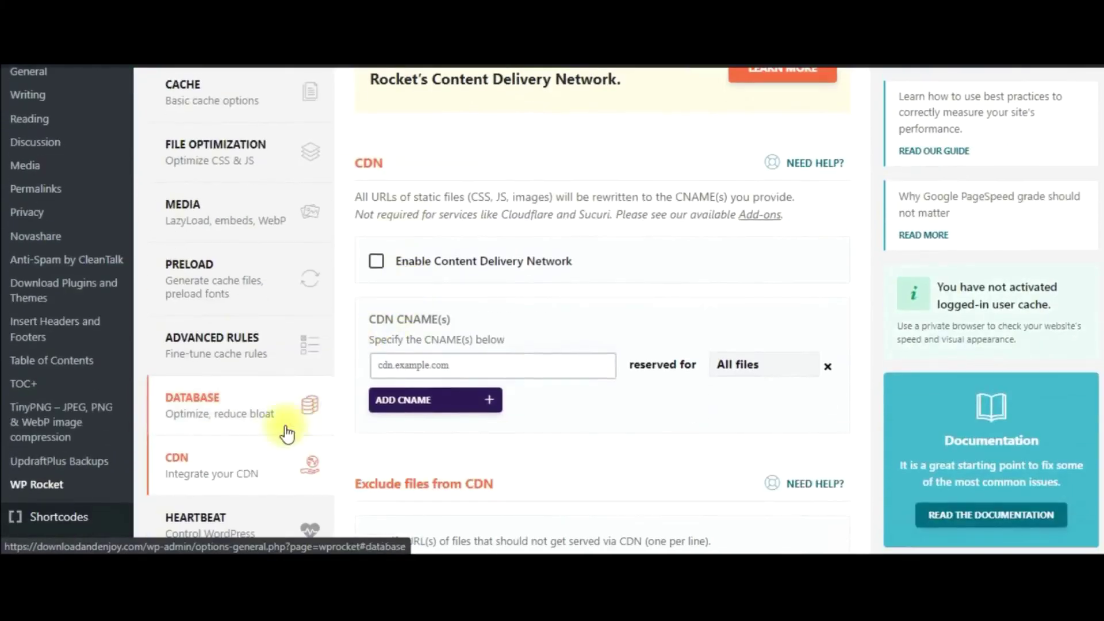
{"action": "left_click", "coordinate": [295, 480]}
{"action": "left_click", "coordinate": [377, 262]}
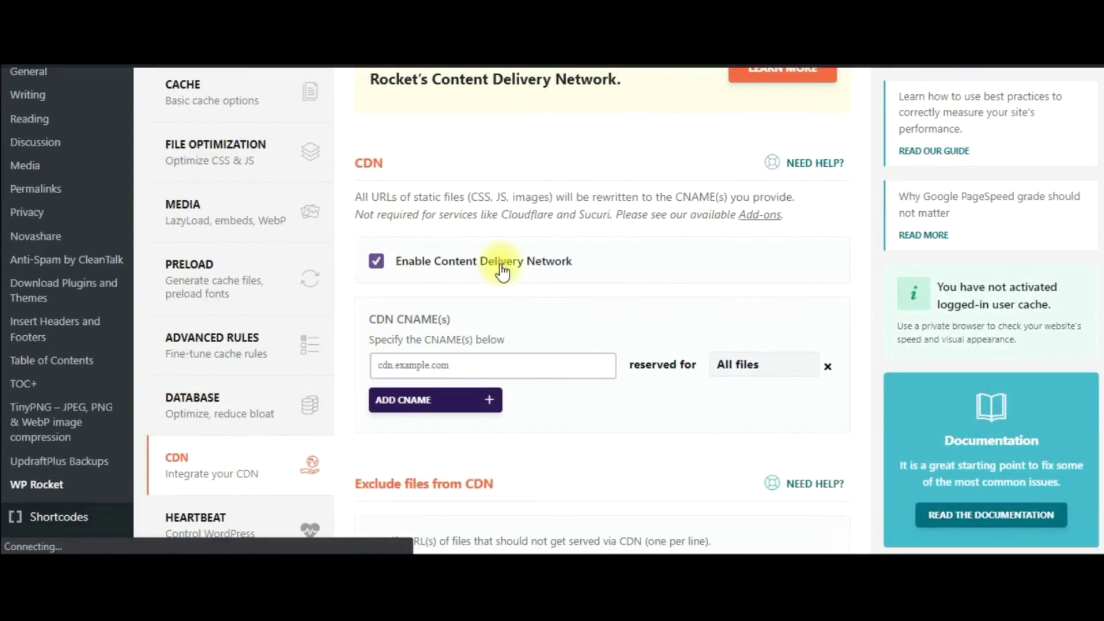
{"action": "left_click", "coordinate": [482, 364]}
{"action": "type", "text": "mywebsite525987455.b-cdn.net"}
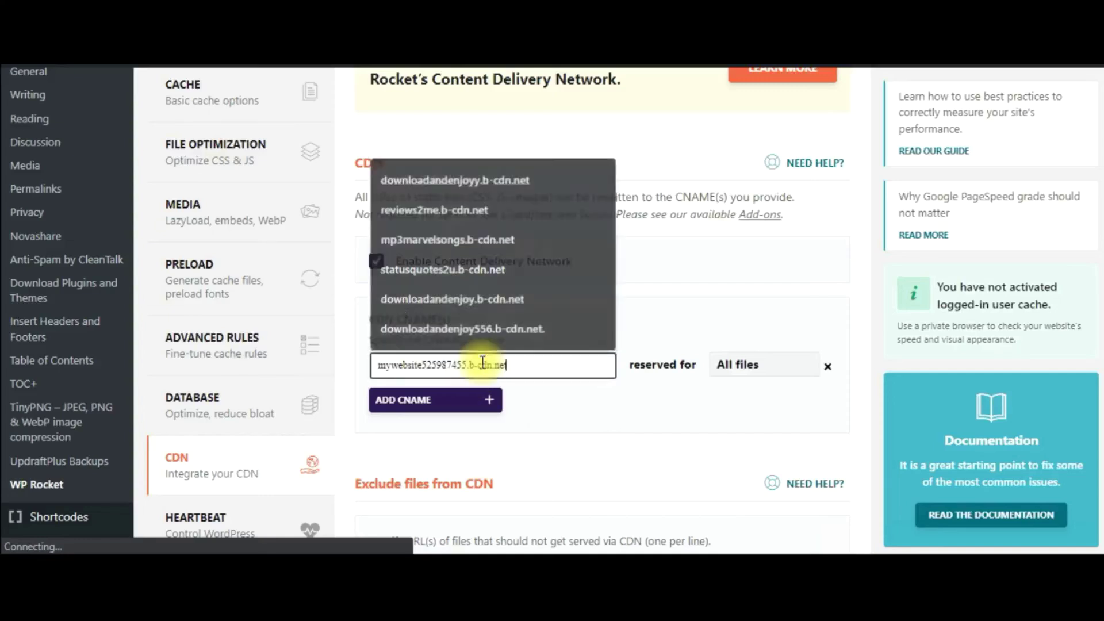
{"action": "scroll", "coordinate": [483, 363], "scroll_direction": "down", "scroll_amount": 5}
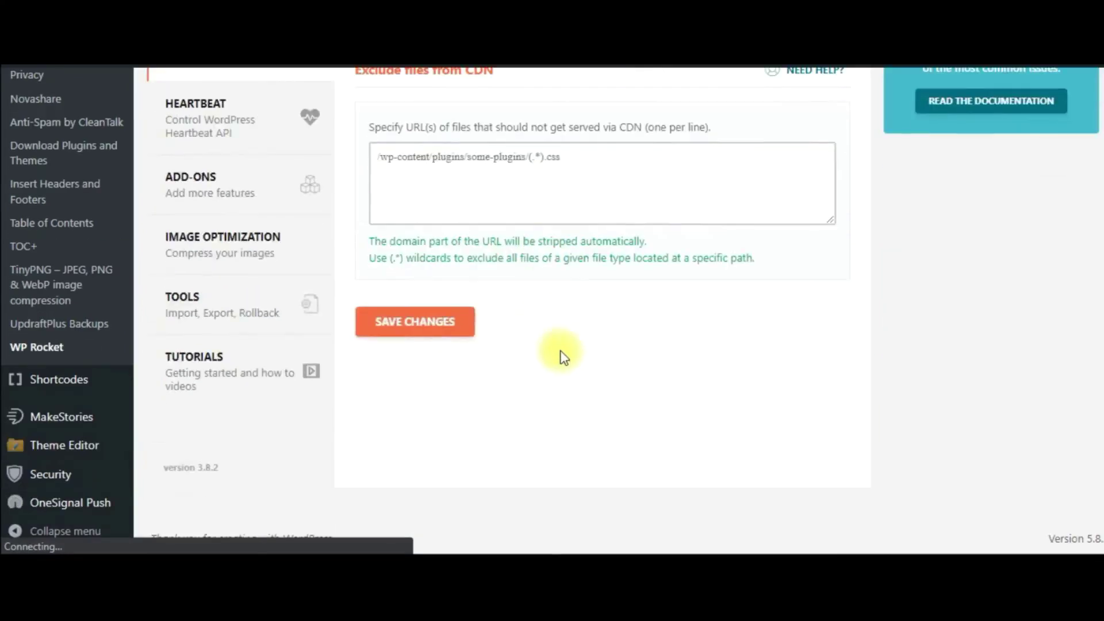
{"action": "left_click", "coordinate": [384, 319]}
{"action": "left_click", "coordinate": [1043, 526]}
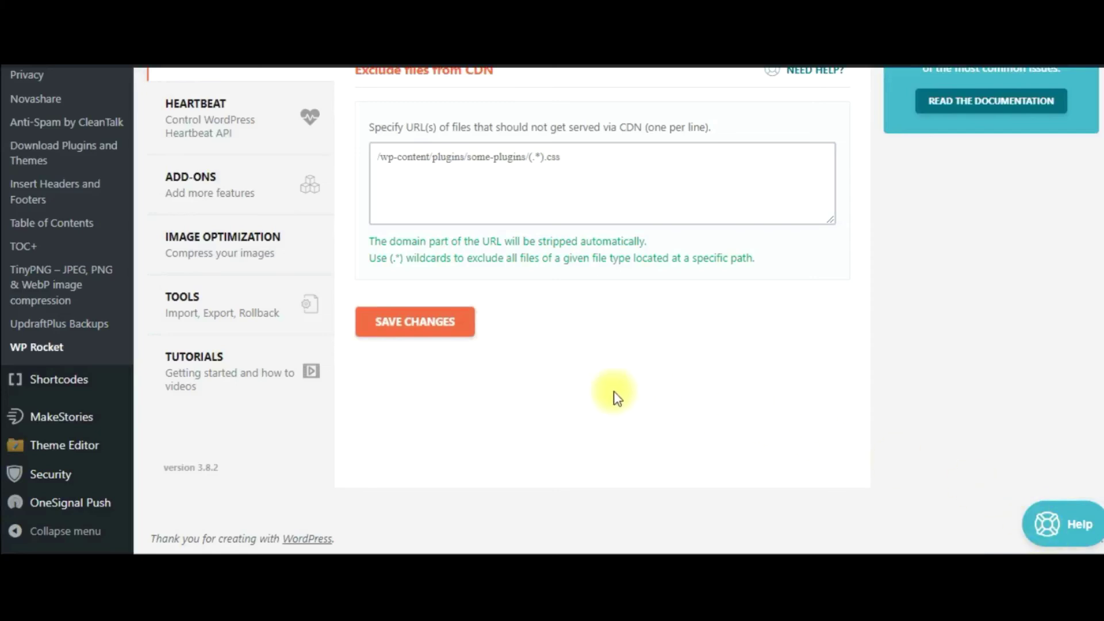
{"action": "scroll", "coordinate": [614, 397], "scroll_direction": "up", "scroll_amount": 5}
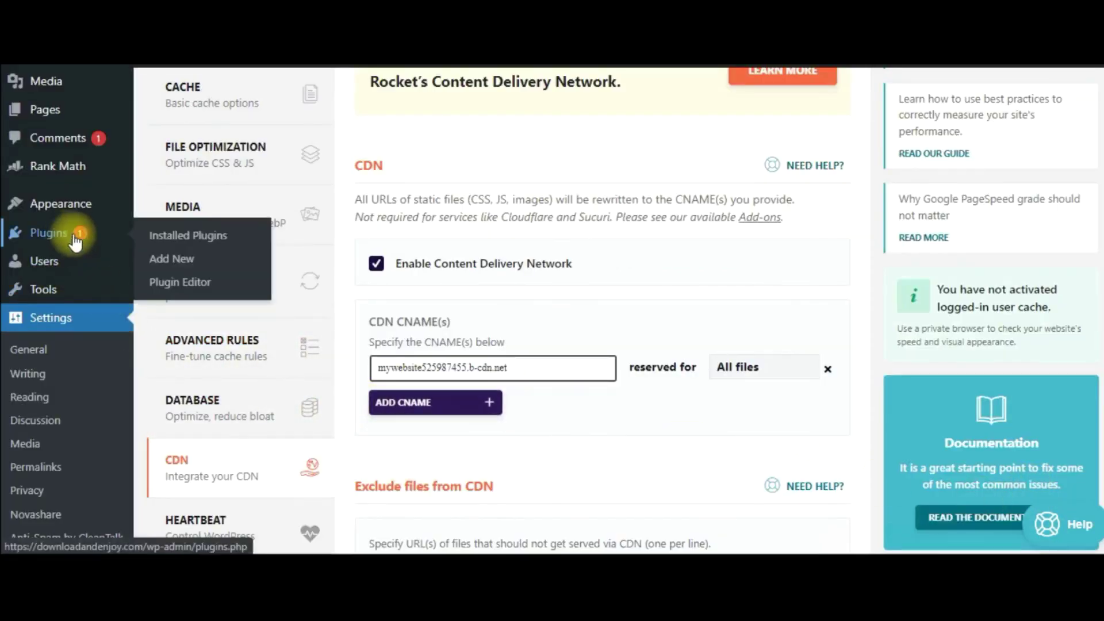
Install and activate the bunnycdn plugin, then enter mywebsite525987455.b-cdn.net as its Pull Zone Name
{"action": "left_click", "coordinate": [199, 261]}
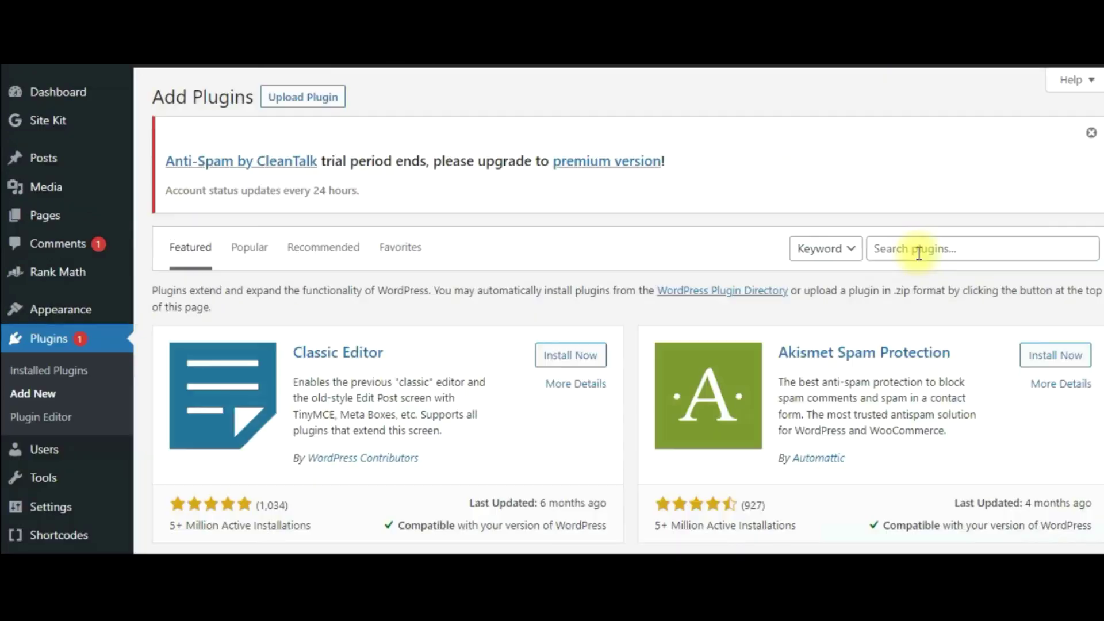
{"action": "left_click", "coordinate": [918, 253]}
{"action": "type", "text": "bunnycdn"}
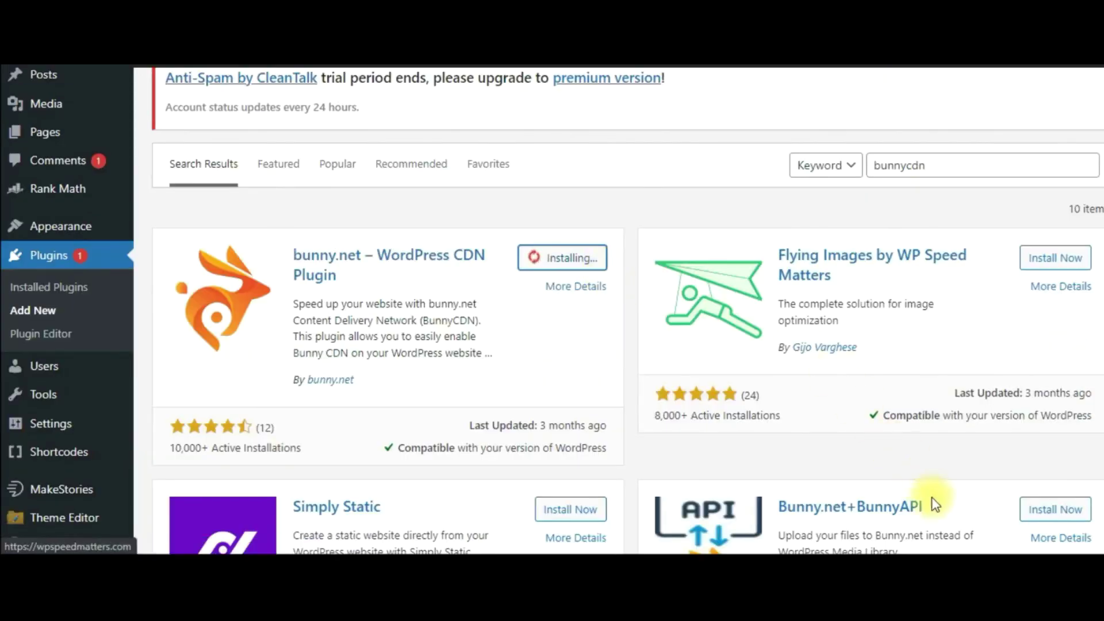
{"action": "left_click", "coordinate": [595, 259]}
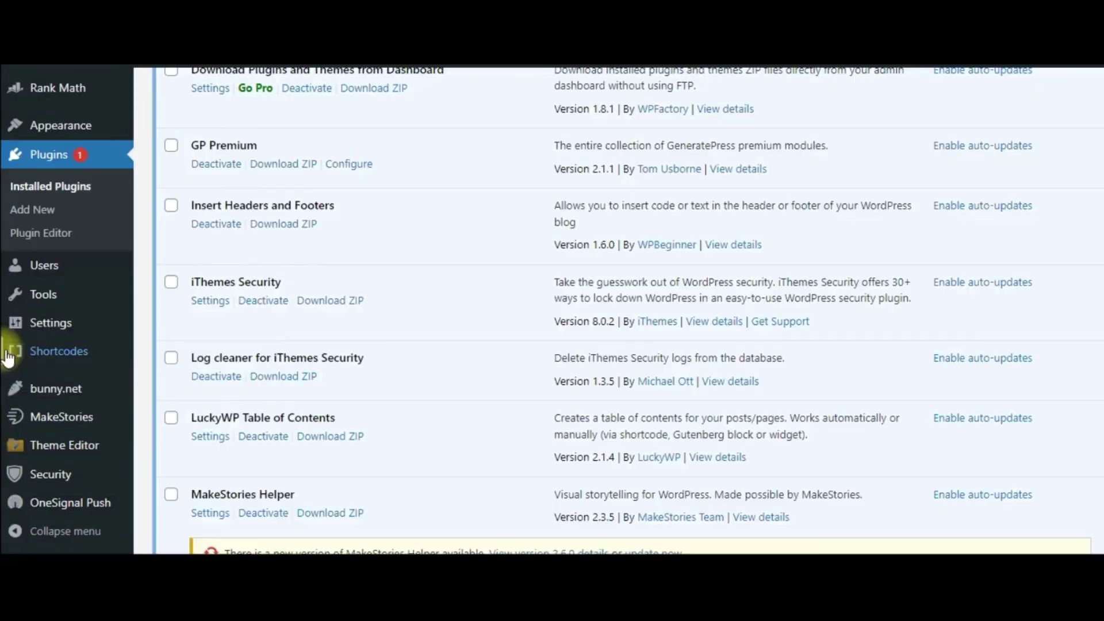
{"action": "left_click", "coordinate": [62, 396]}
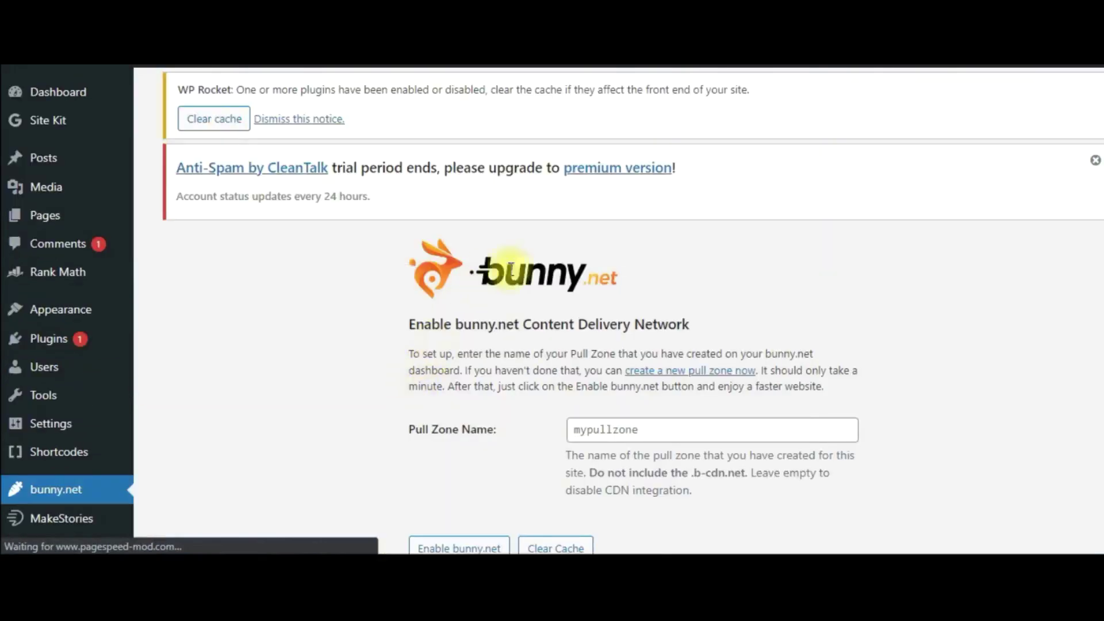
{"action": "left_click", "coordinate": [617, 426]}
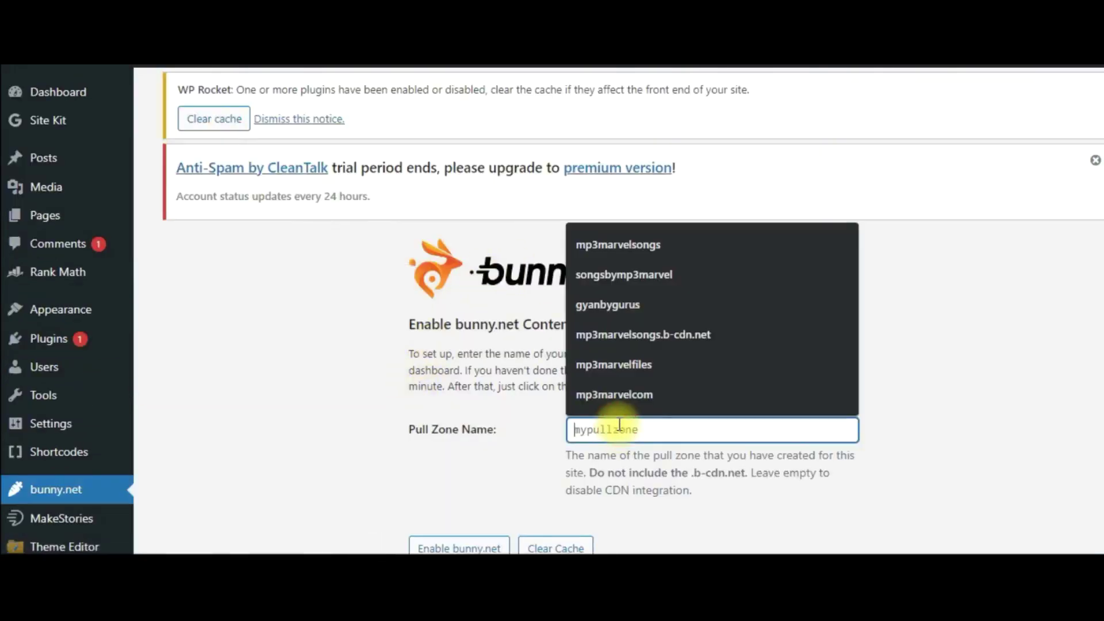
{"action": "type", "text": "mywebsite525987455.b-cdn.net"}
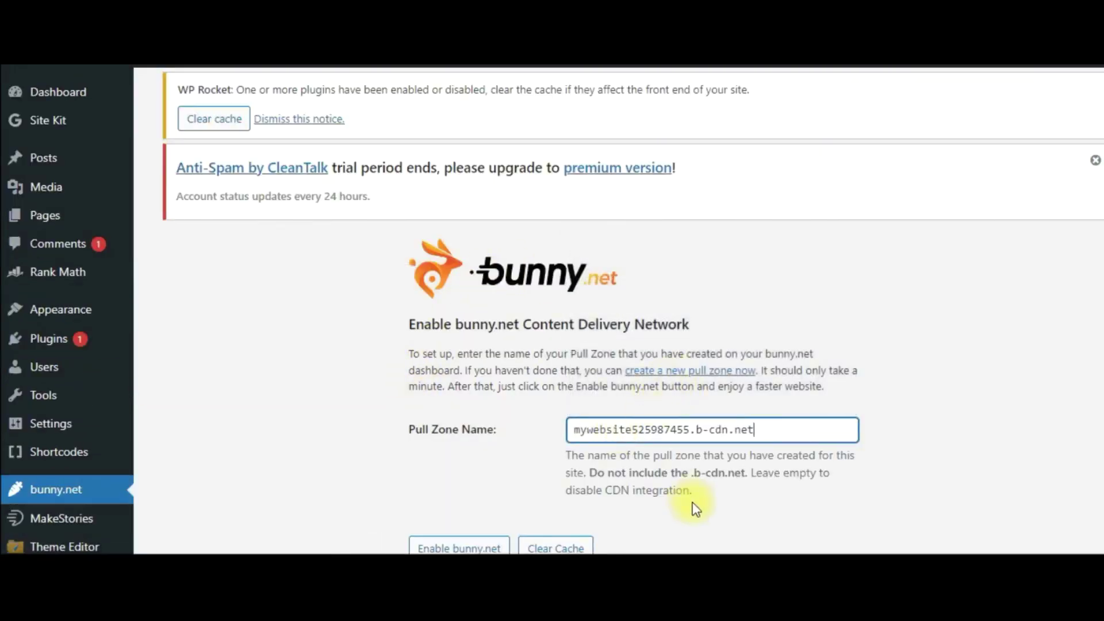
{"action": "scroll", "coordinate": [693, 501], "scroll_direction": "down", "scroll_amount": 2}
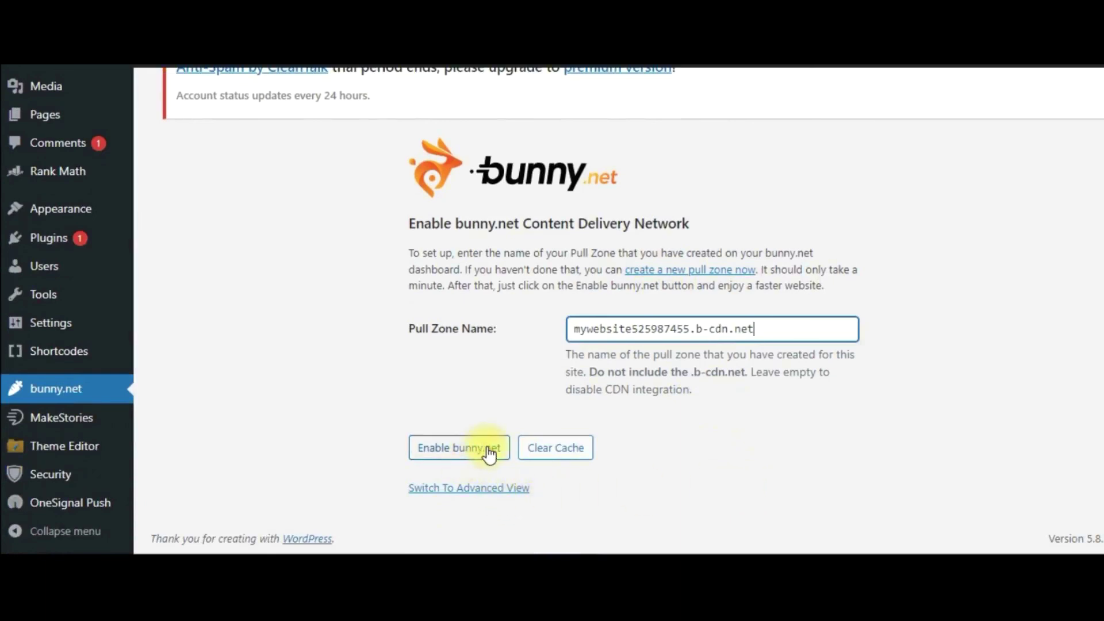